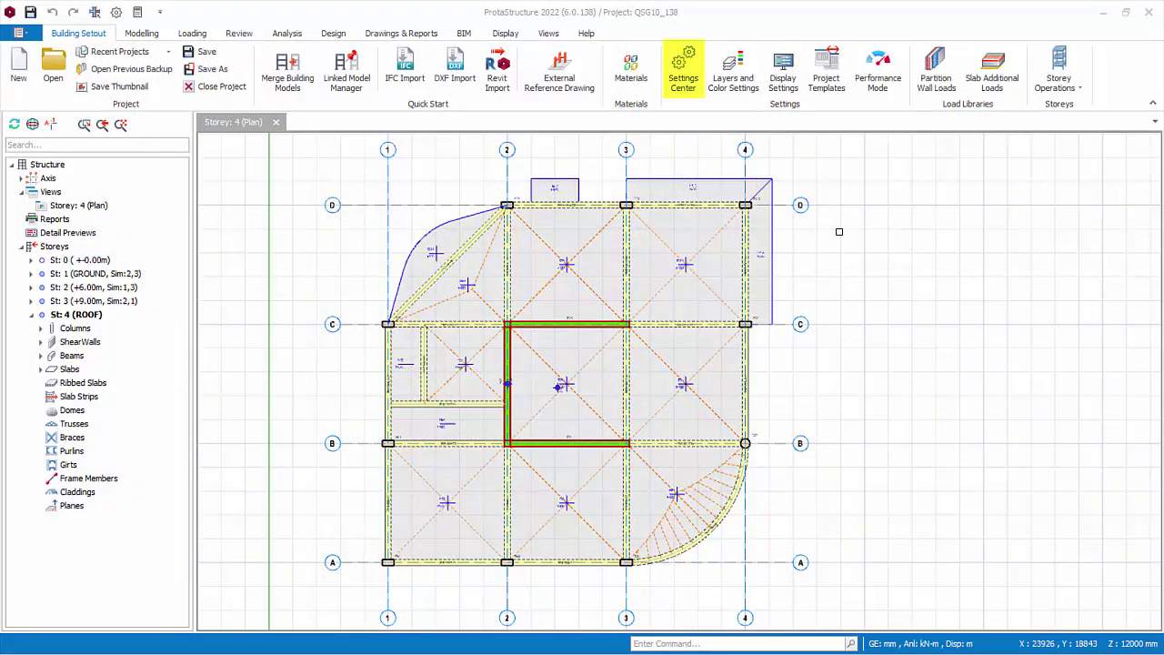
# Open the Settings Center options at the Slab > Design page to review the slab design settings
pyautogui.click(684, 89)
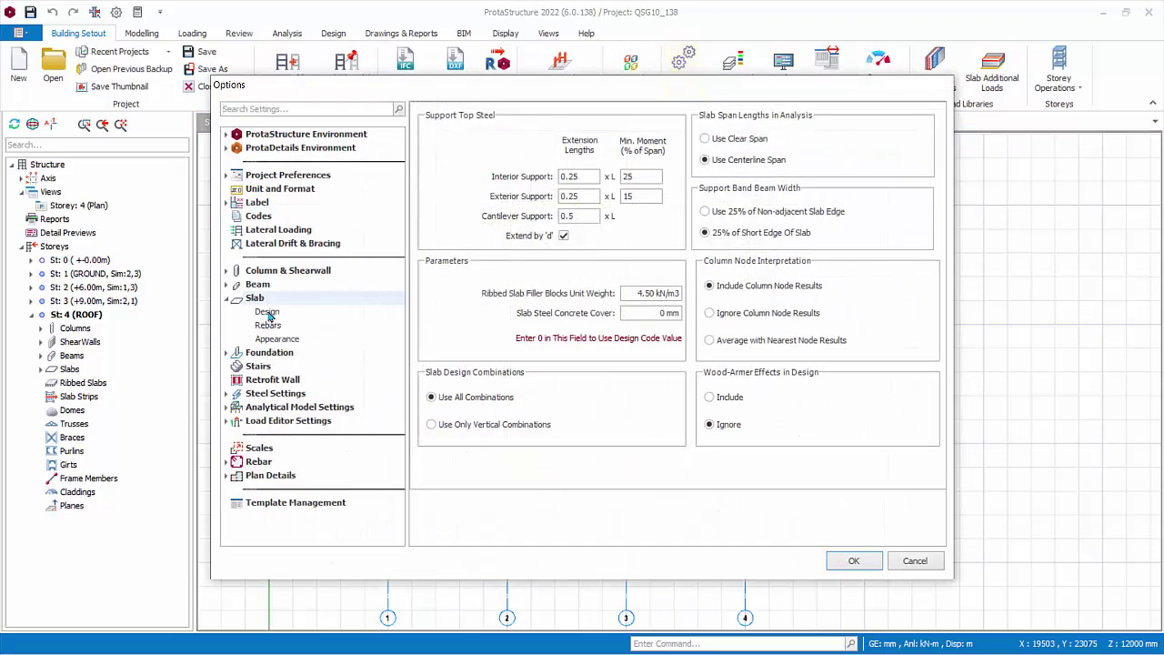
pyautogui.click(267, 312)
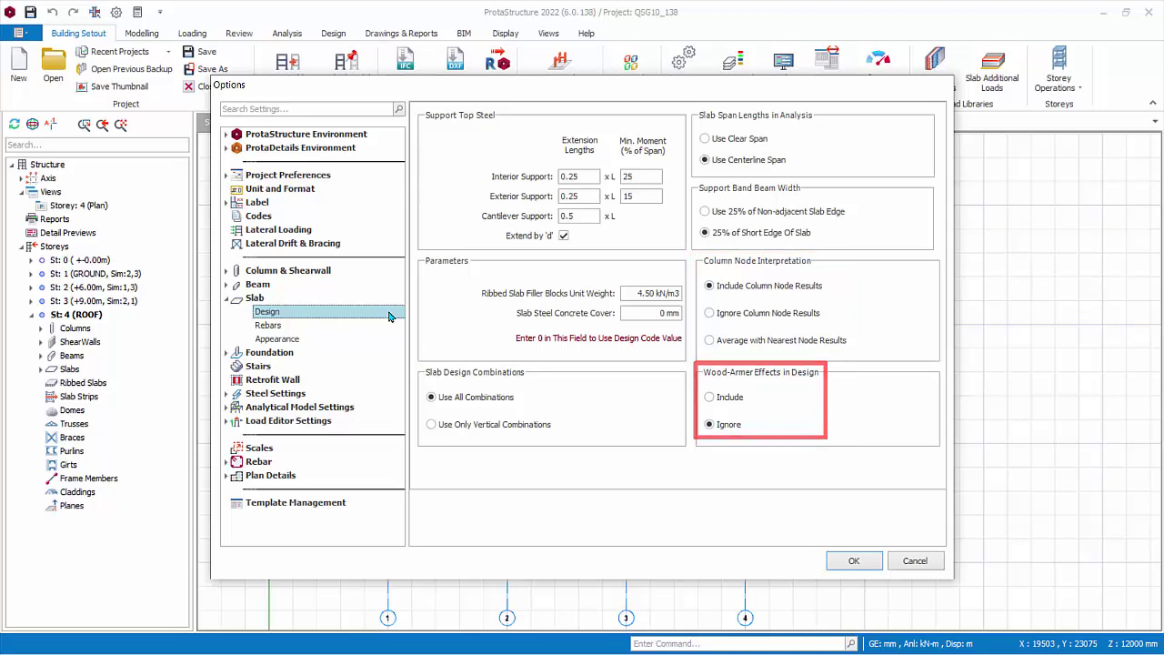
# Review the Slab Rebars options, keeping straight bars and H10 minimum bar size
pyautogui.click(385, 326)
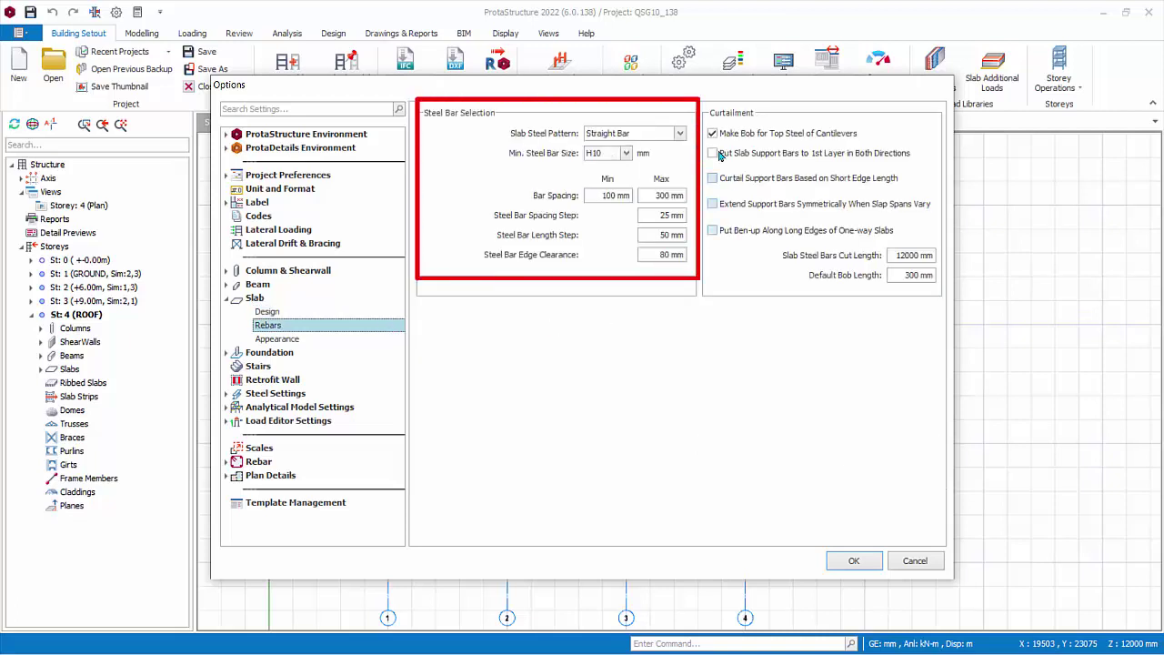
pyautogui.click(681, 134)
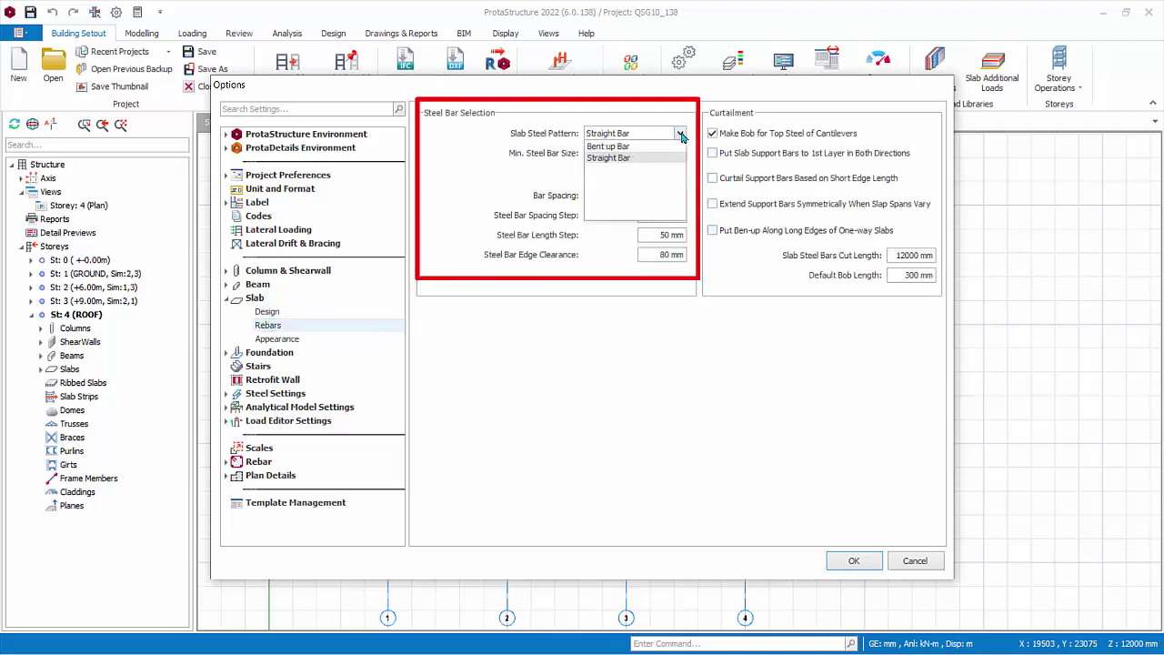
pyautogui.click(681, 135)
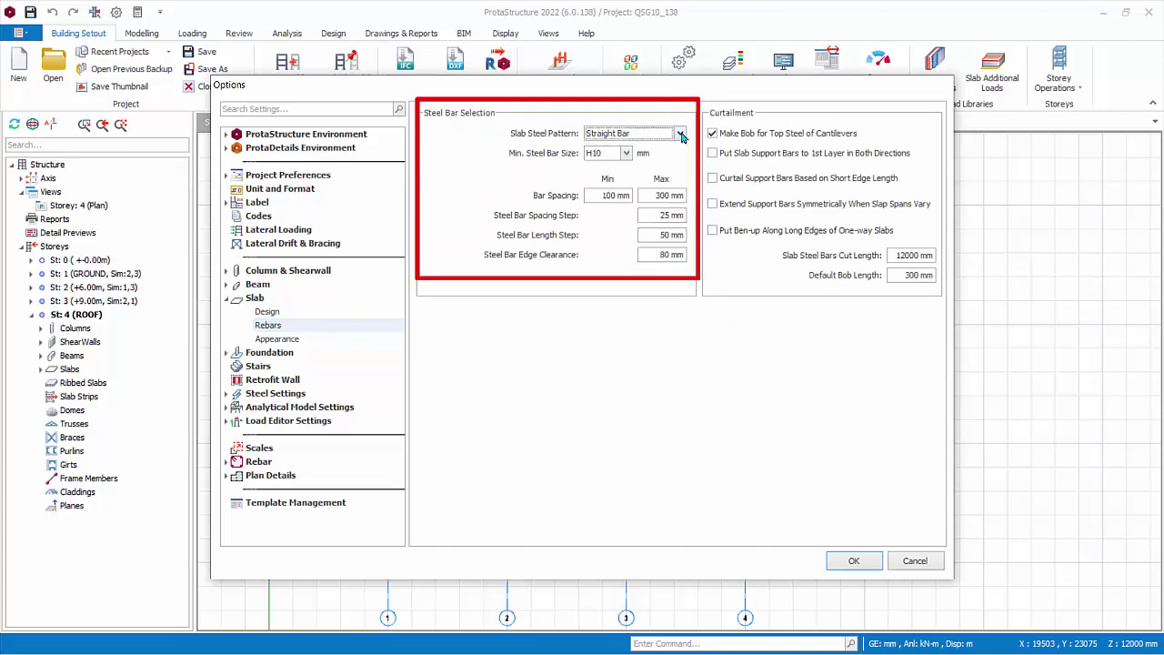
pyautogui.click(626, 154)
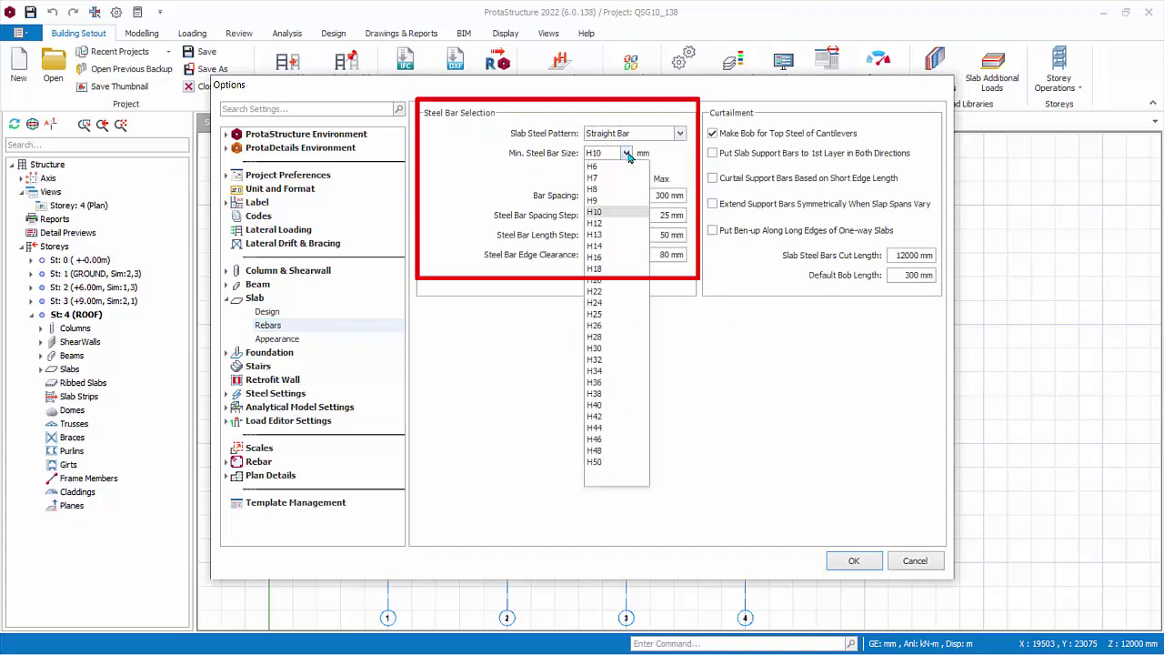
pyautogui.click(628, 154)
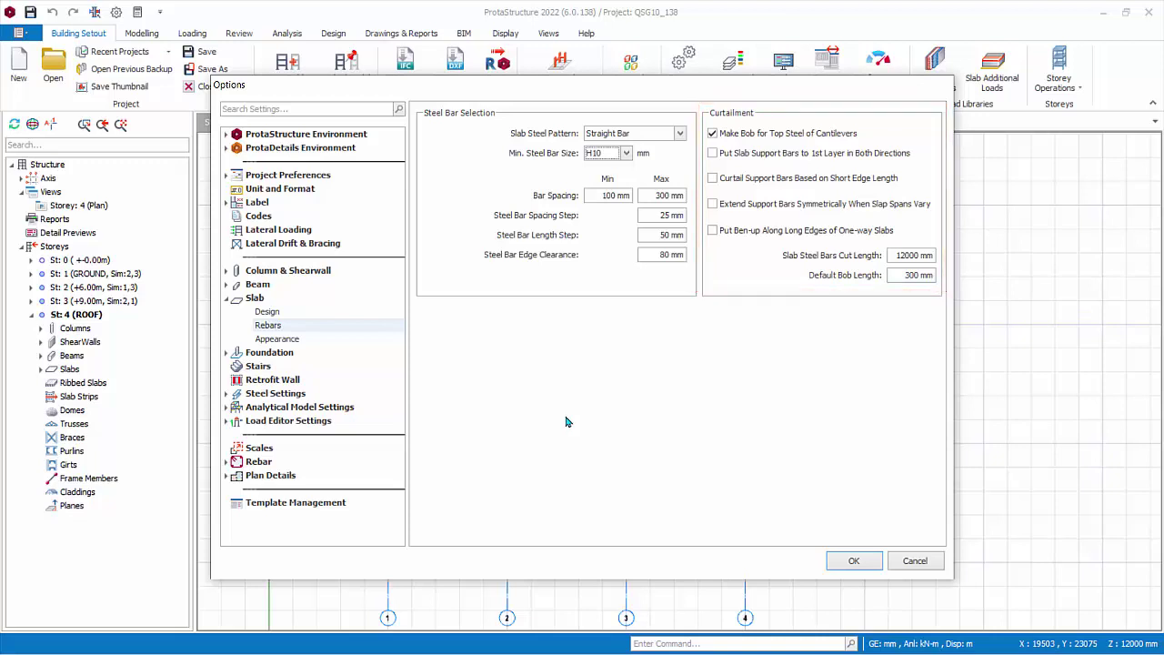
# Review the Slab Appearance hole display options unchanged and cancel the Options dialog
pyautogui.click(296, 338)
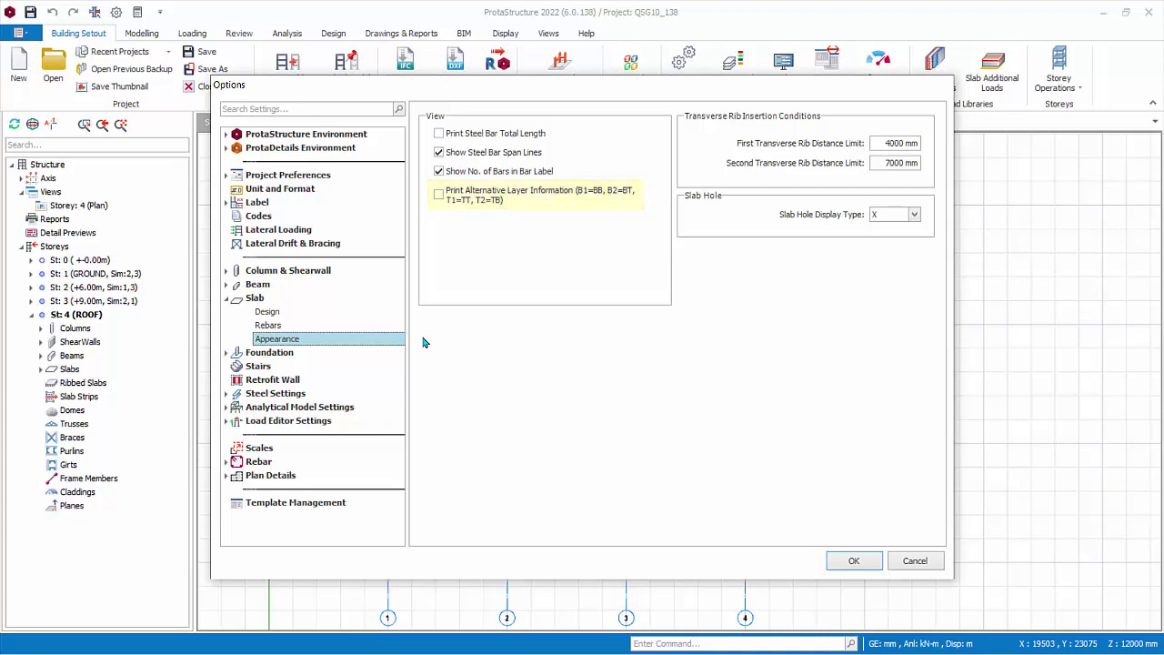
pyautogui.click(916, 216)
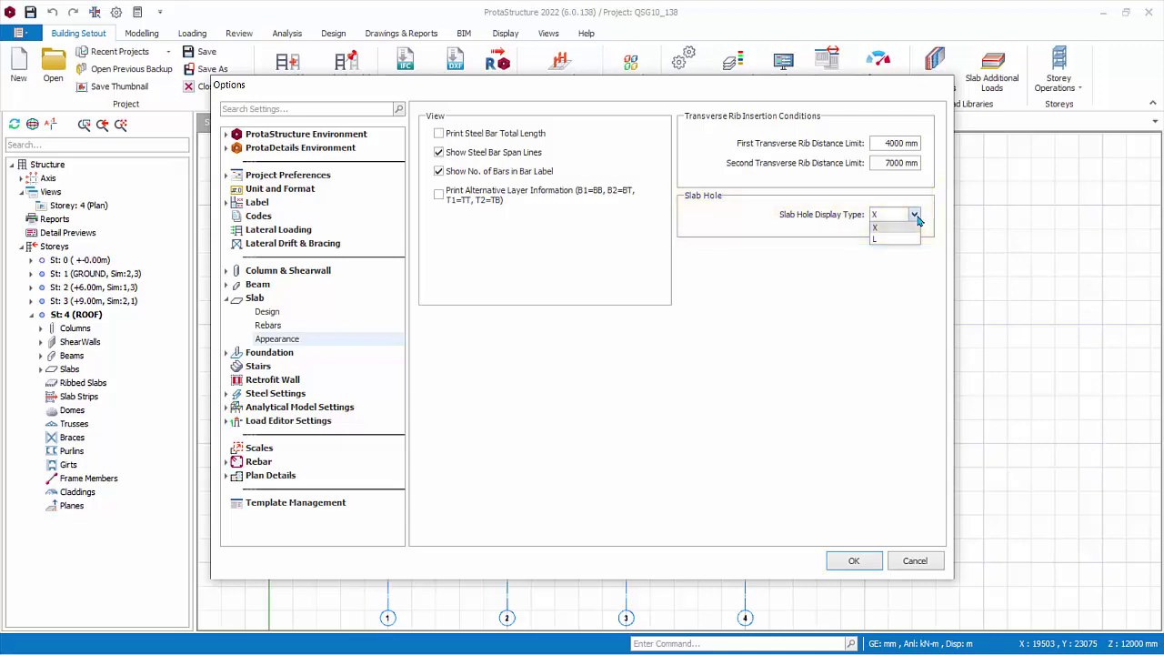
pyautogui.click(918, 218)
pyautogui.click(915, 562)
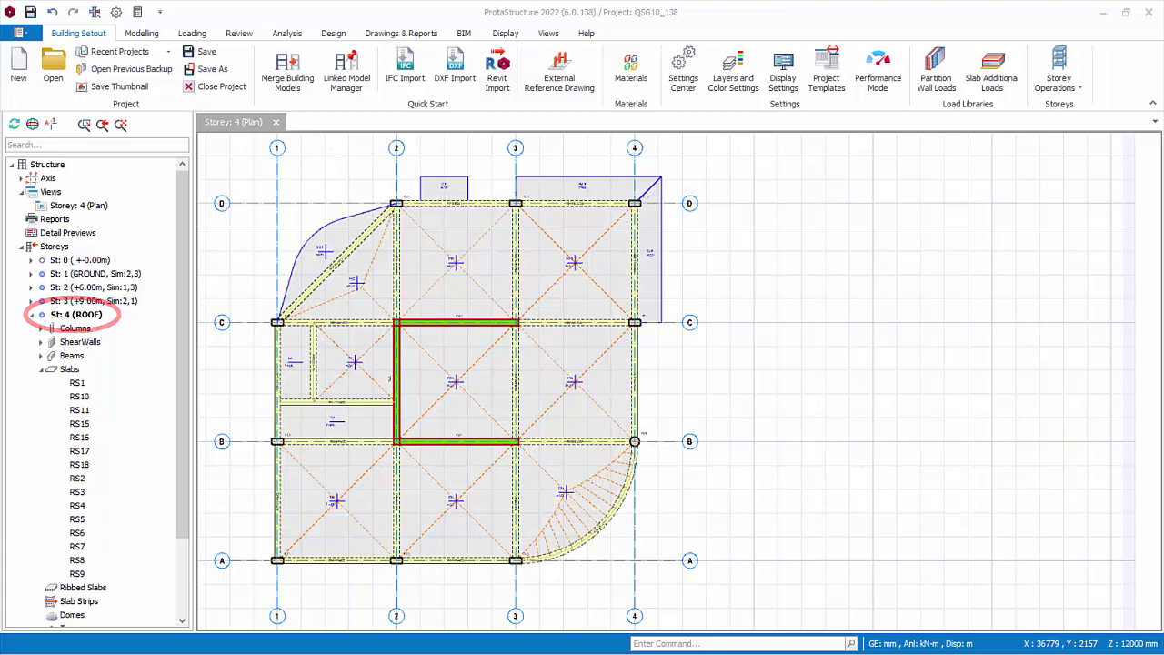
# Change slab RS5 between grids 3–4 and B–C to slab type 3 and apply it
pyautogui.click(586, 389)
pyautogui.rightClick(586, 391)
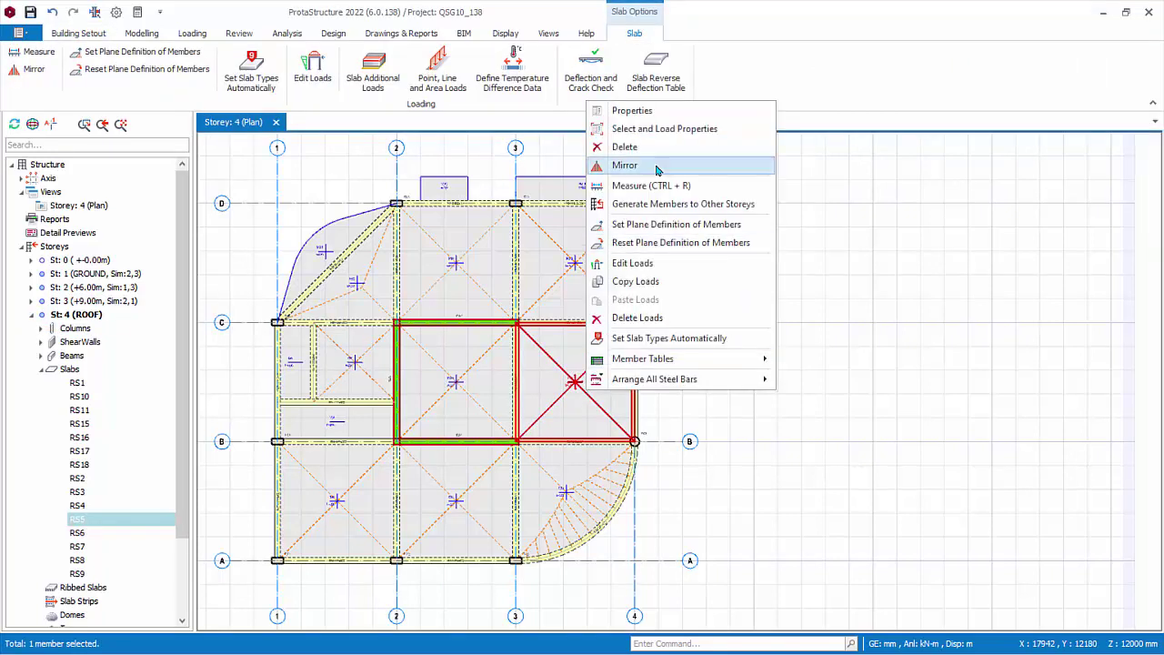
pyautogui.click(661, 112)
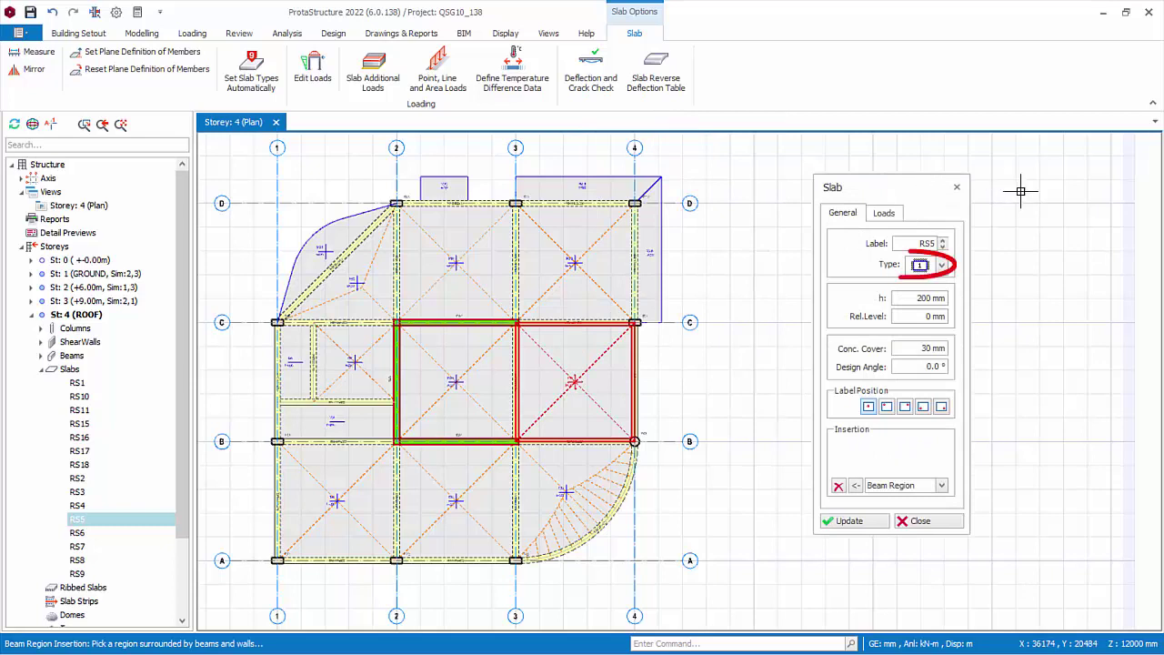
pyautogui.click(942, 265)
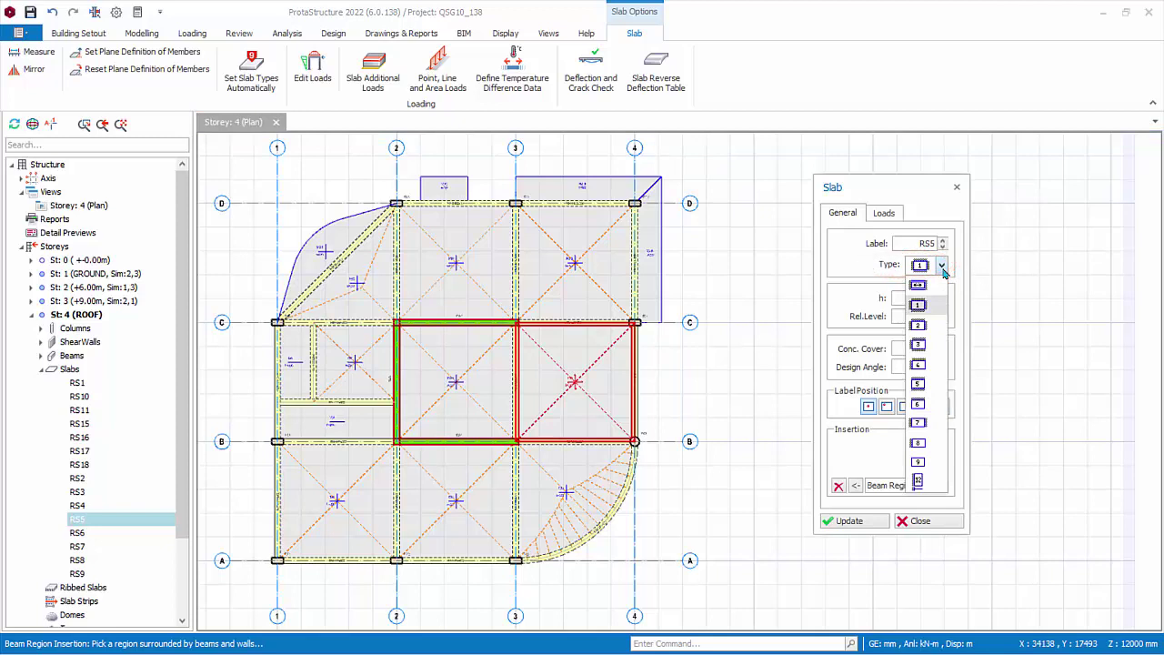
pyautogui.click(945, 347)
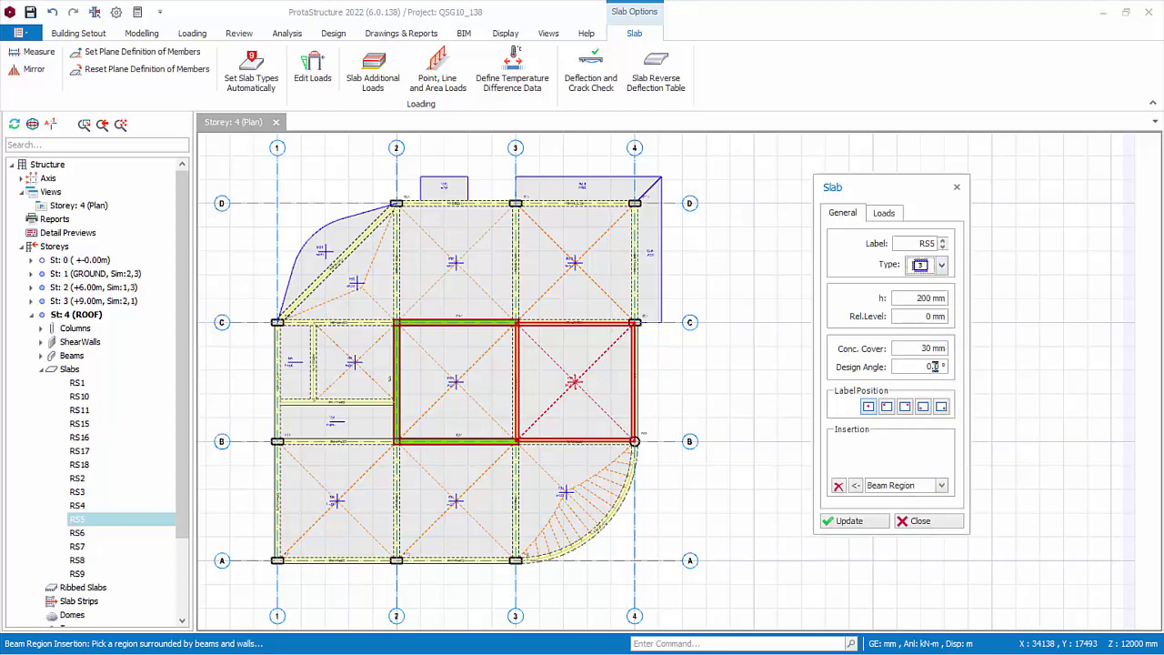
pyautogui.click(861, 526)
pyautogui.click(921, 521)
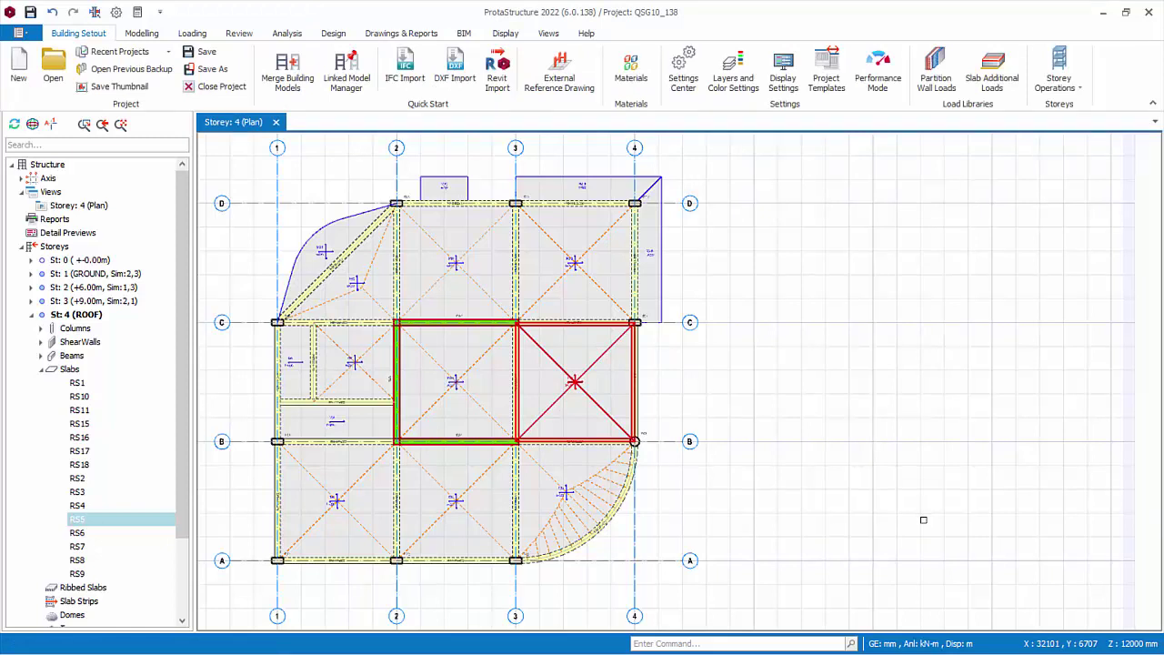
# Set slab types automatically for all slabs in the roof storey
pyautogui.click(74, 369)
pyautogui.rightClick(77, 371)
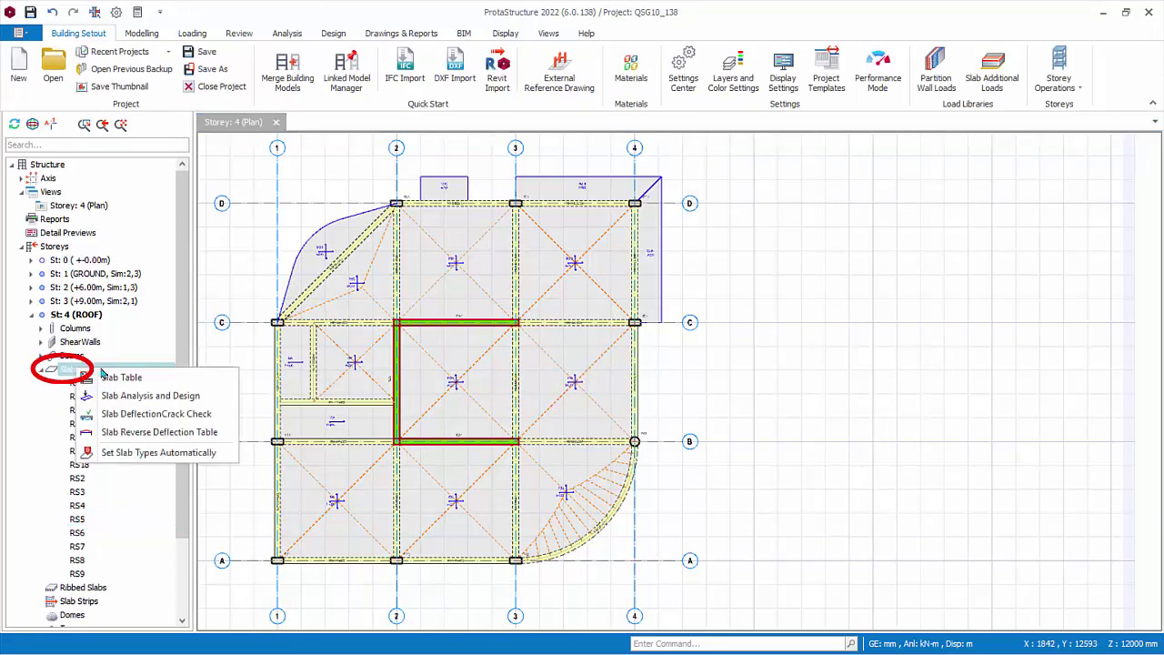
pyautogui.click(160, 454)
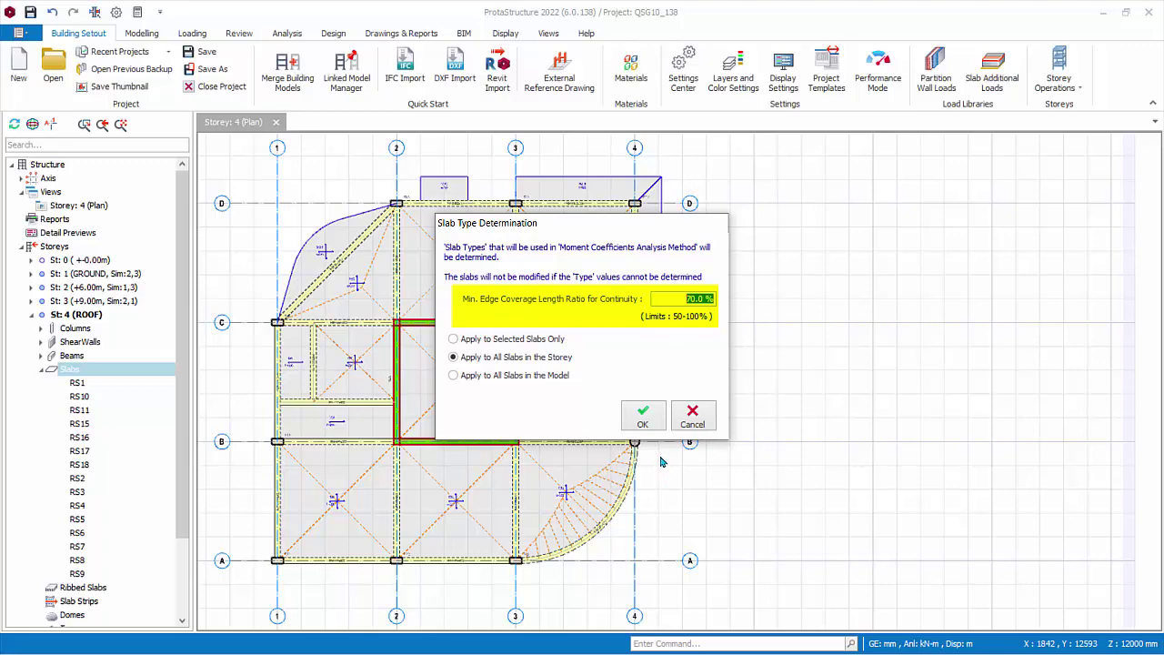
pyautogui.click(645, 422)
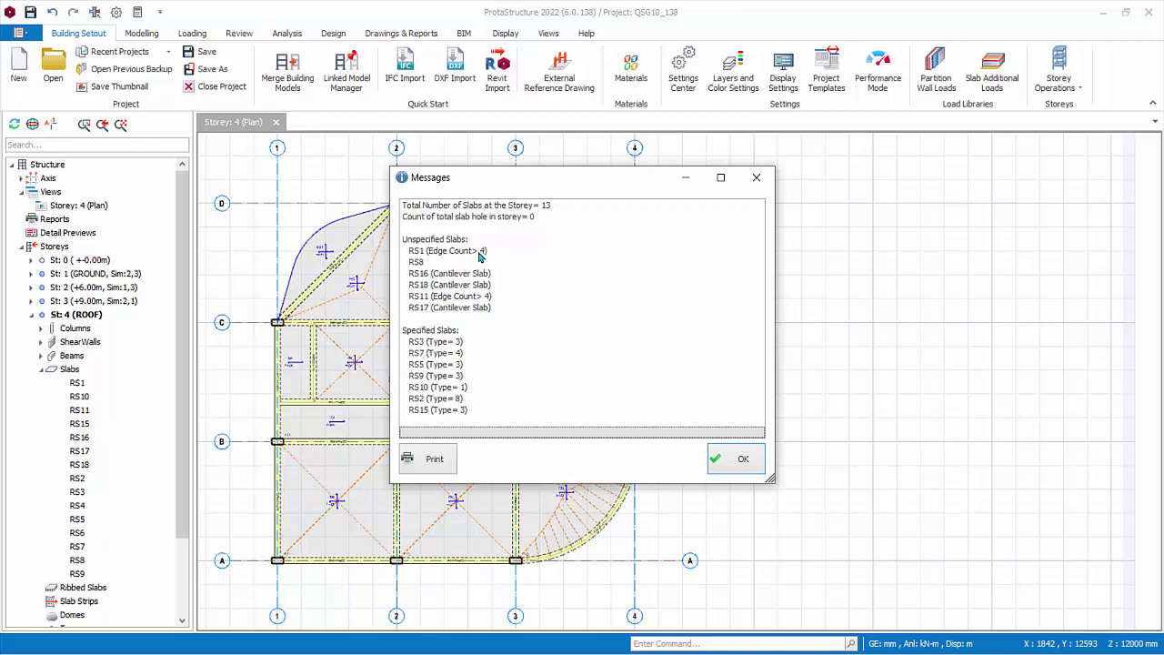
# Check the results messages for RS1, cantilever RS16 and unspecified RS11
pyautogui.click(482, 253)
pyautogui.click(477, 276)
pyautogui.click(477, 296)
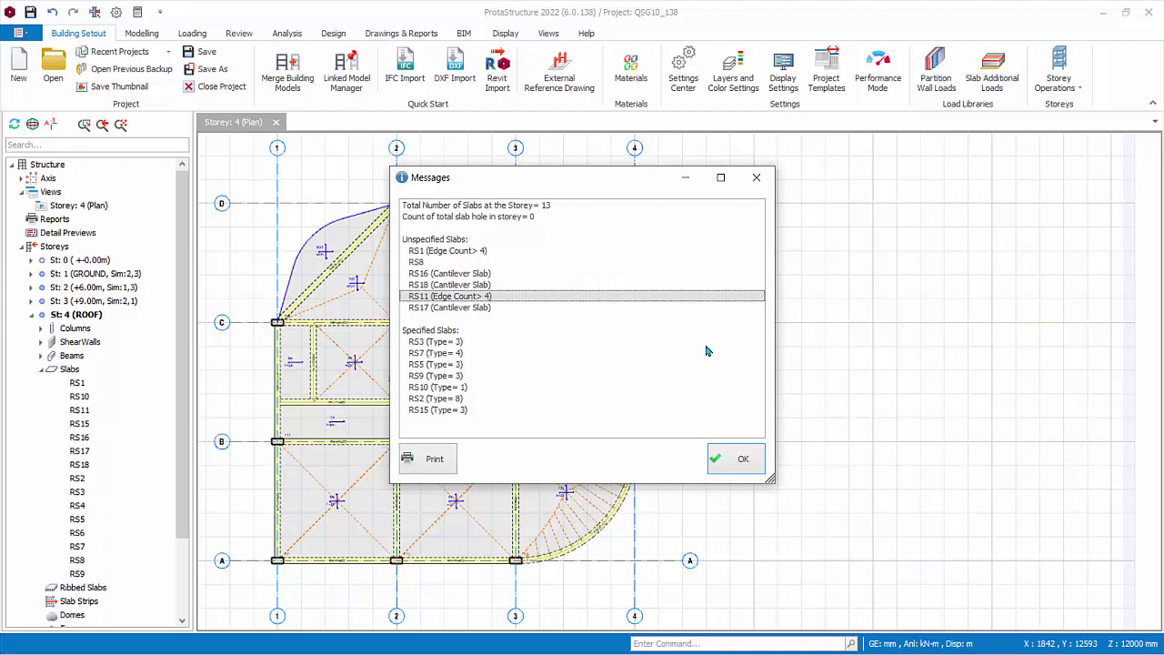
pyautogui.click(489, 273)
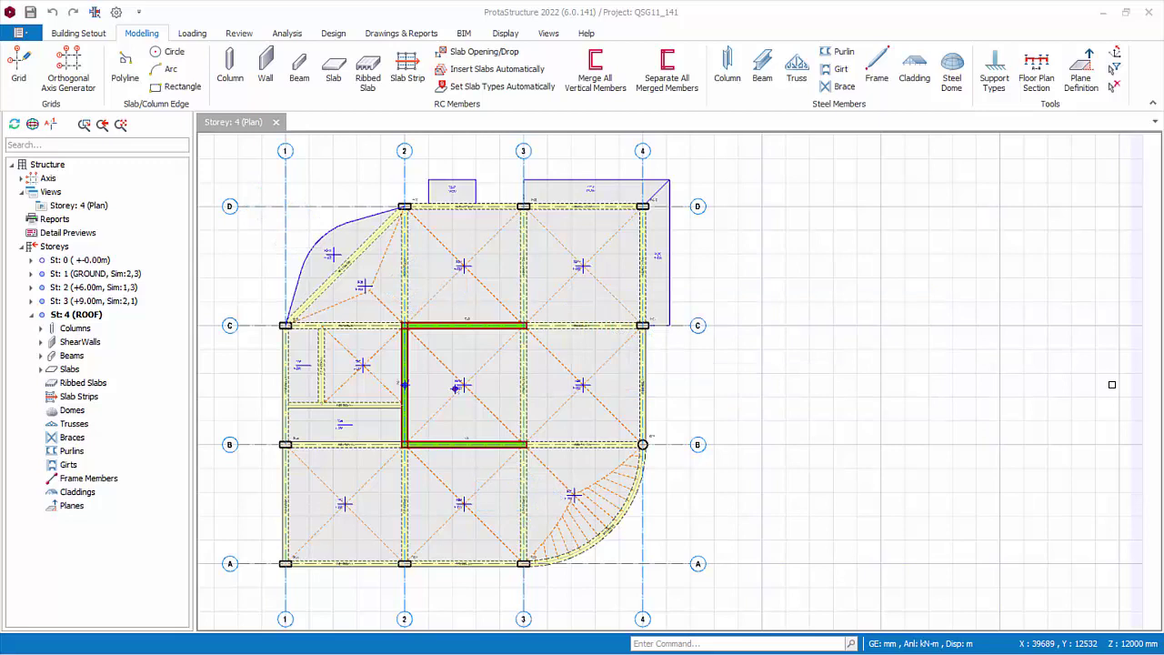
# Start a slab strip numbered X1 in the X direction, checking the Analytical Strip type
pyautogui.click(972, 253)
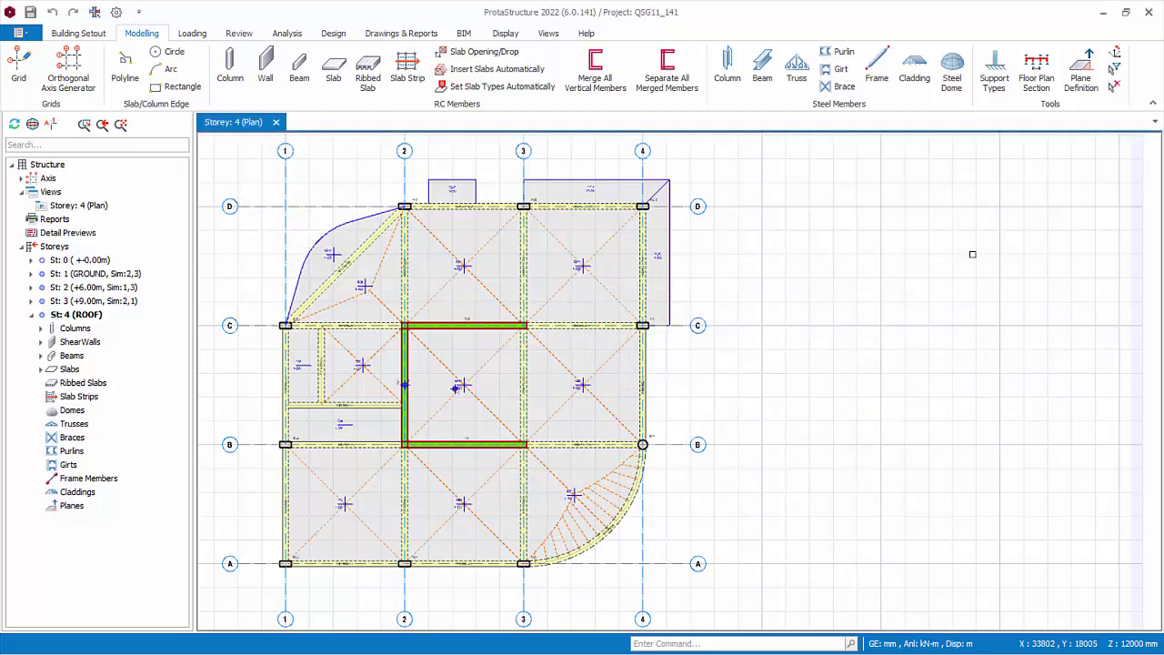
pyautogui.click(408, 80)
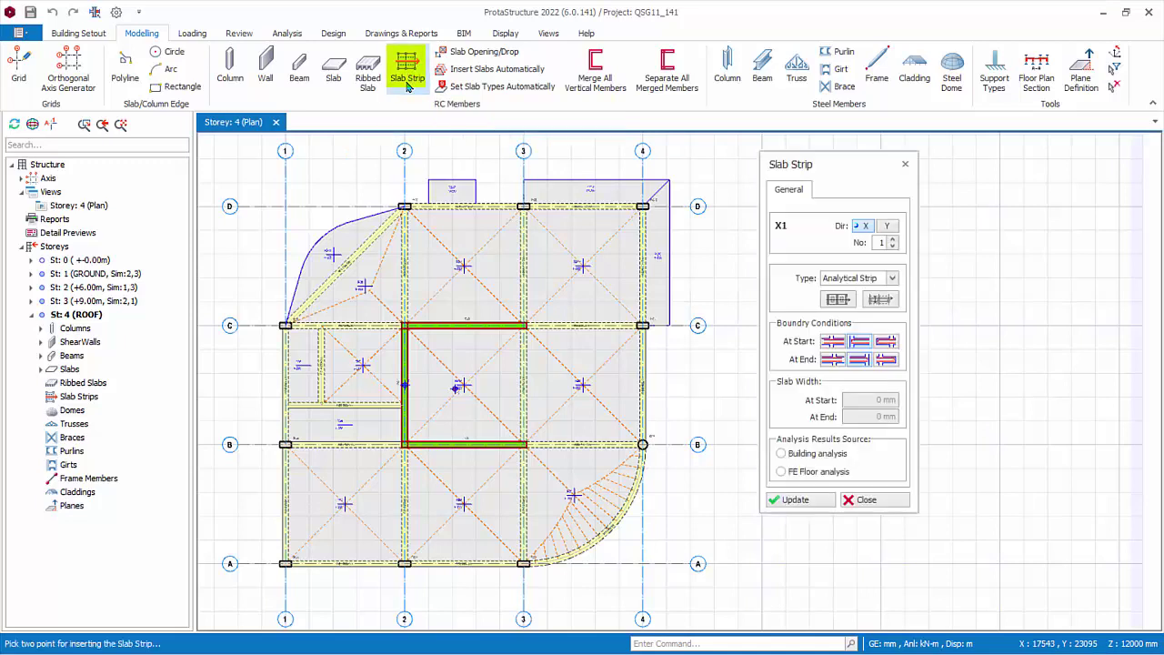
pyautogui.click(894, 278)
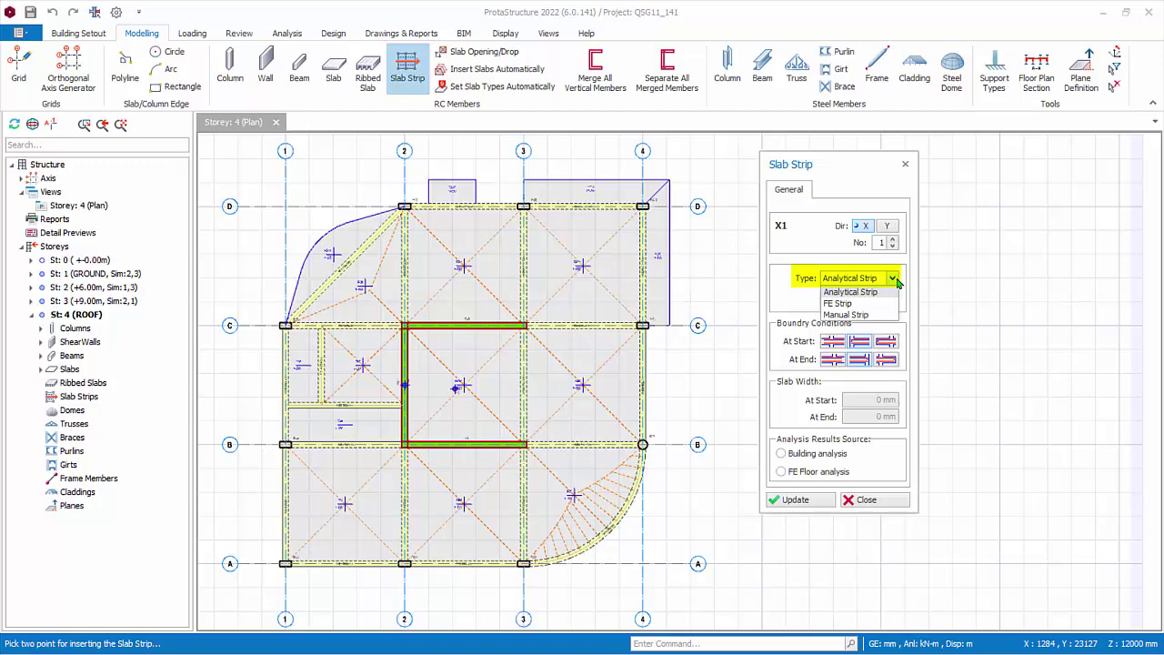
# Keep Analytical Strip as the type for strip X1
pyautogui.click(897, 283)
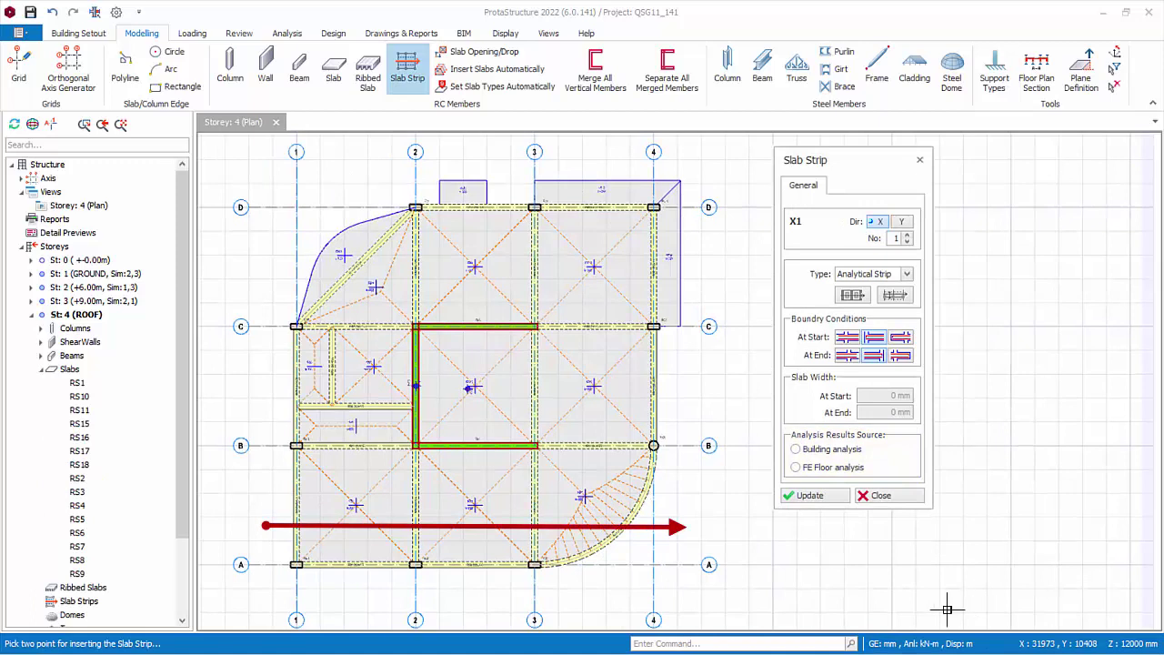
# Draw strip X1 across the A–B bay, then zoom in to check its placement
pyautogui.click(261, 498)
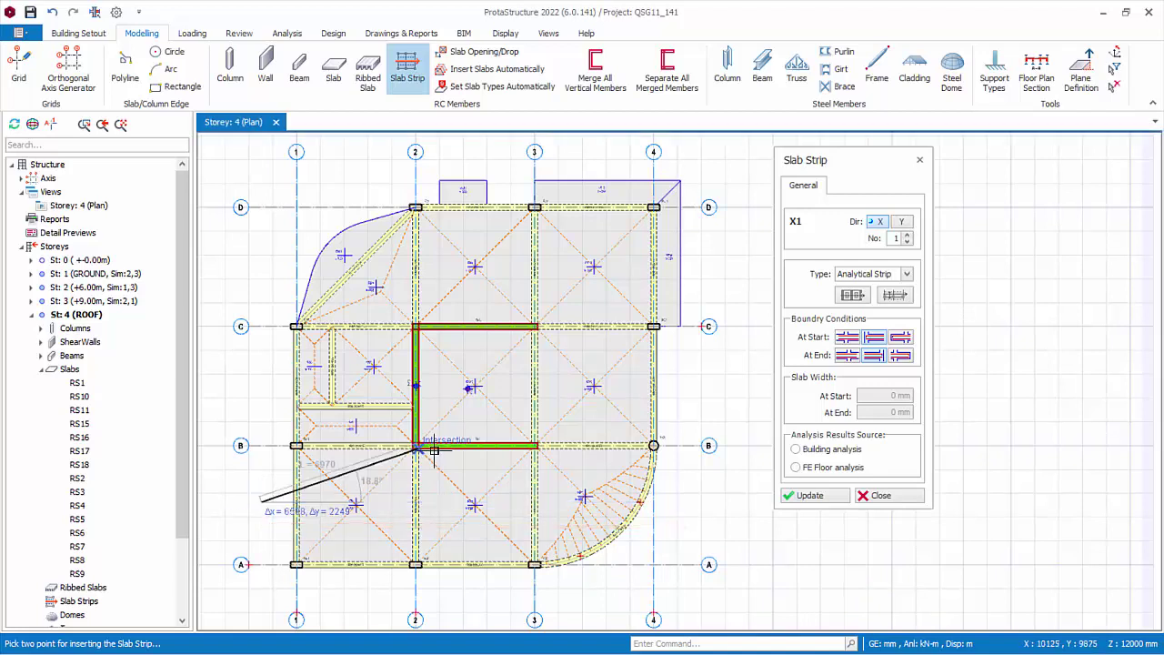
pyautogui.click(694, 505)
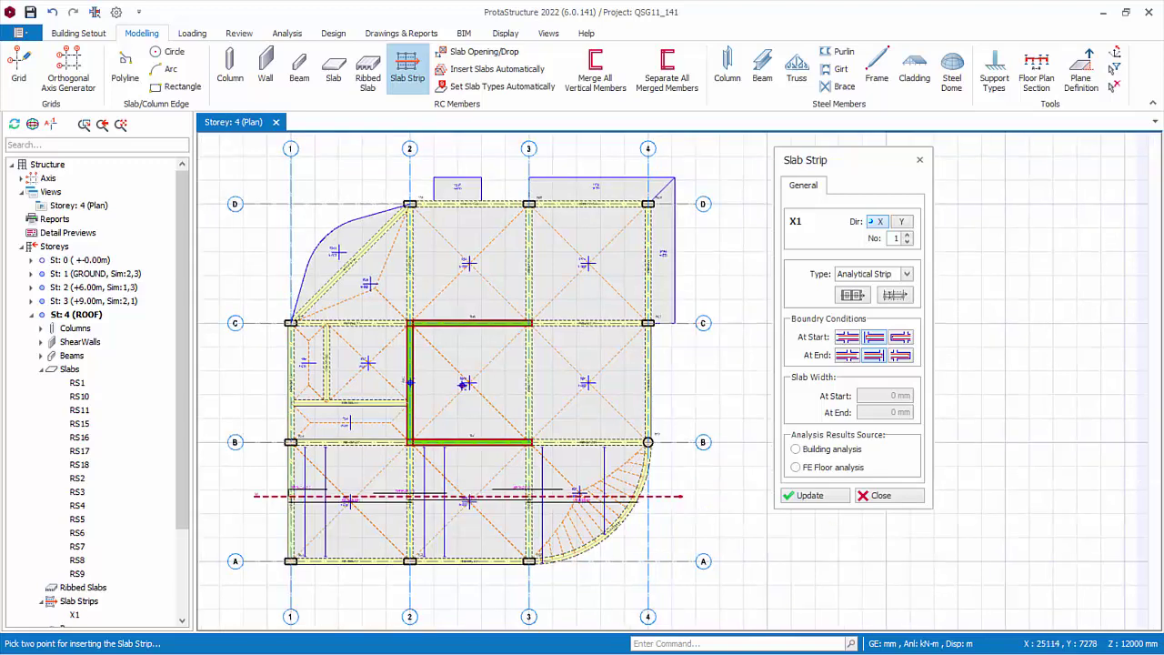
pyautogui.moveTo(521, 511); pyautogui.dragTo(578, 500, button='middle')
pyautogui.scroll(5, 391, 496)
pyautogui.moveTo(484, 499); pyautogui.dragTo(443, 424, button='middle')
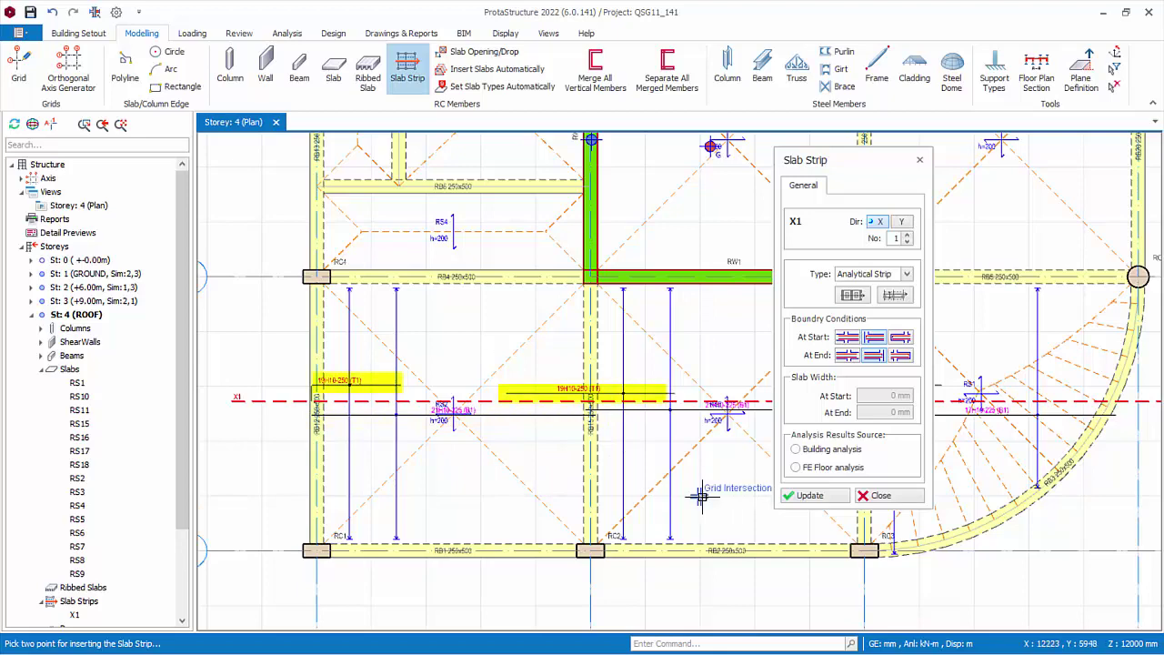
pyautogui.scroll(-4, 682, 496)
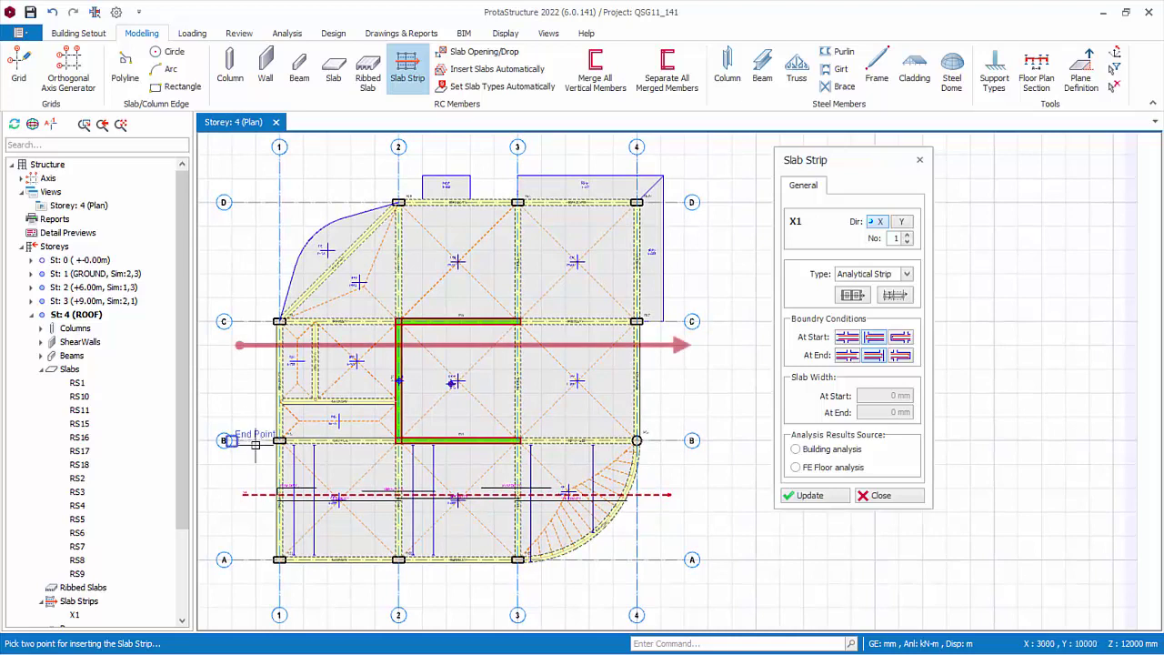
# Draw strip X2 across bay B–C with new start and end supports and a 5000 mm end width
pyautogui.click(242, 361)
pyautogui.click(668, 361)
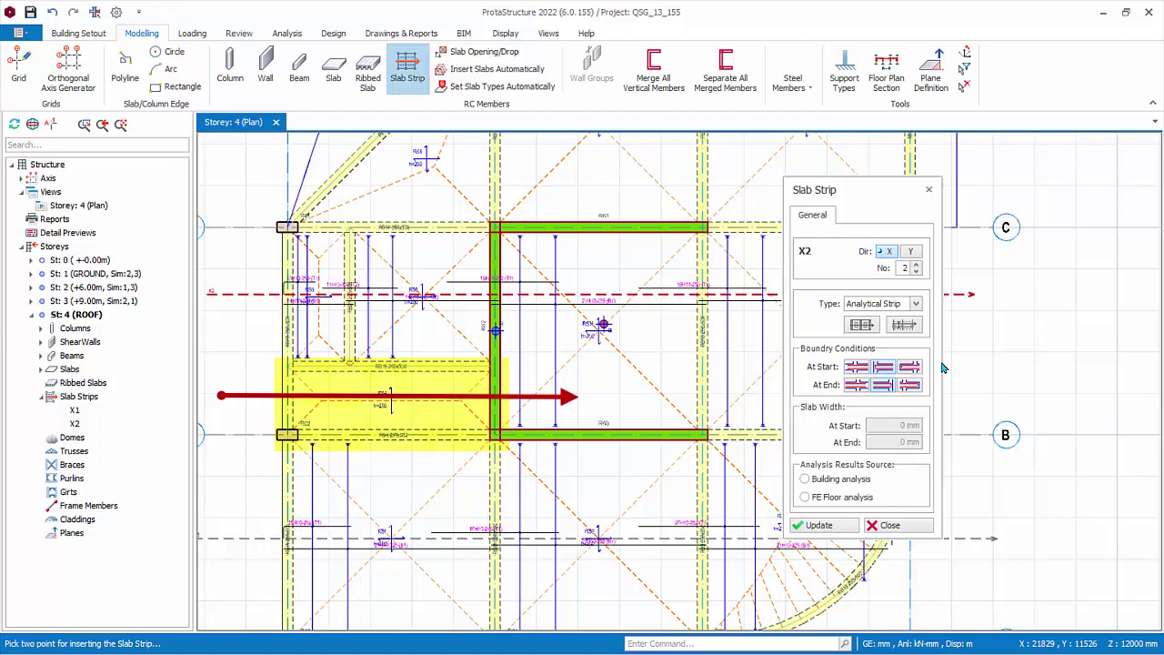
pyautogui.click(890, 369)
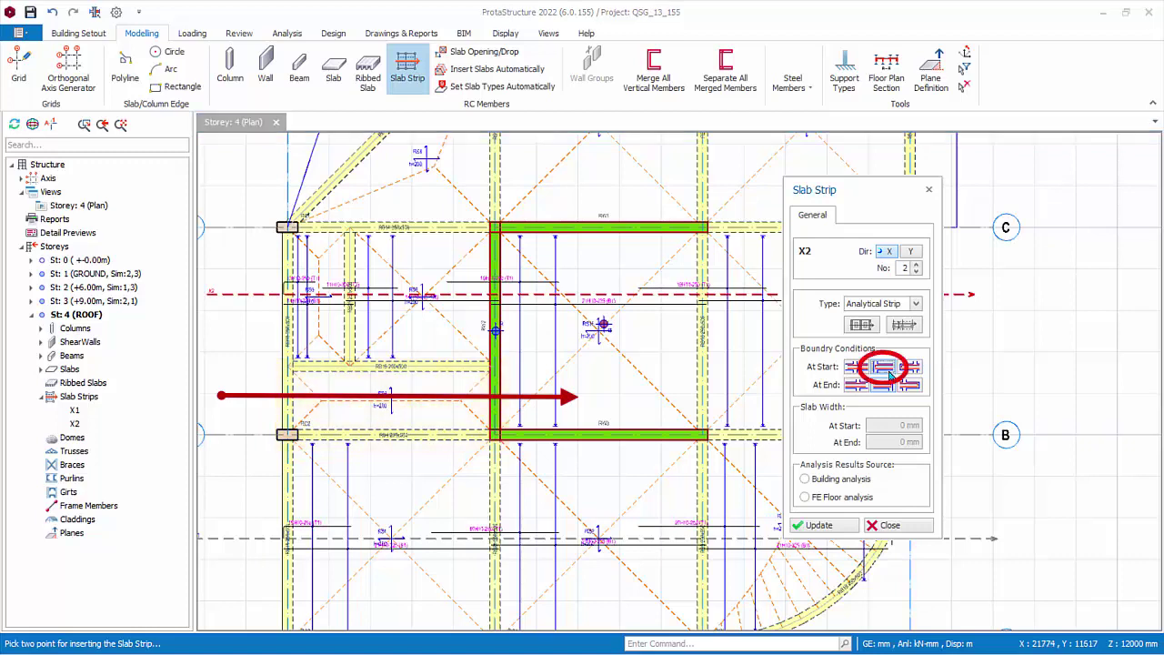
pyautogui.click(853, 387)
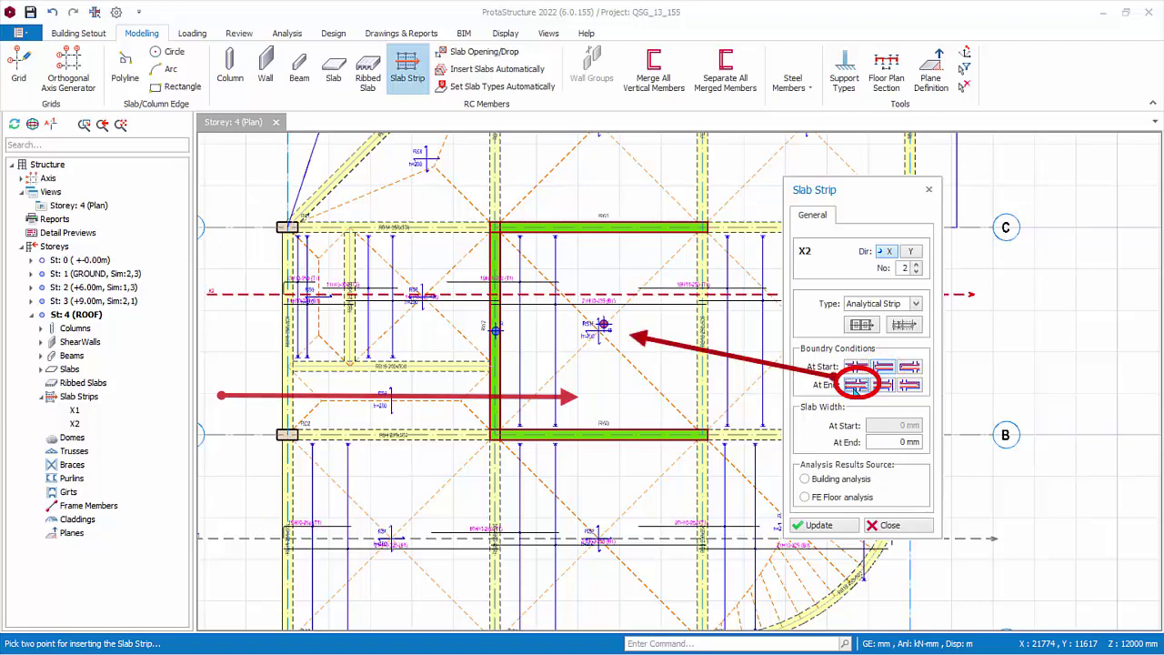
pyautogui.click(898, 442)
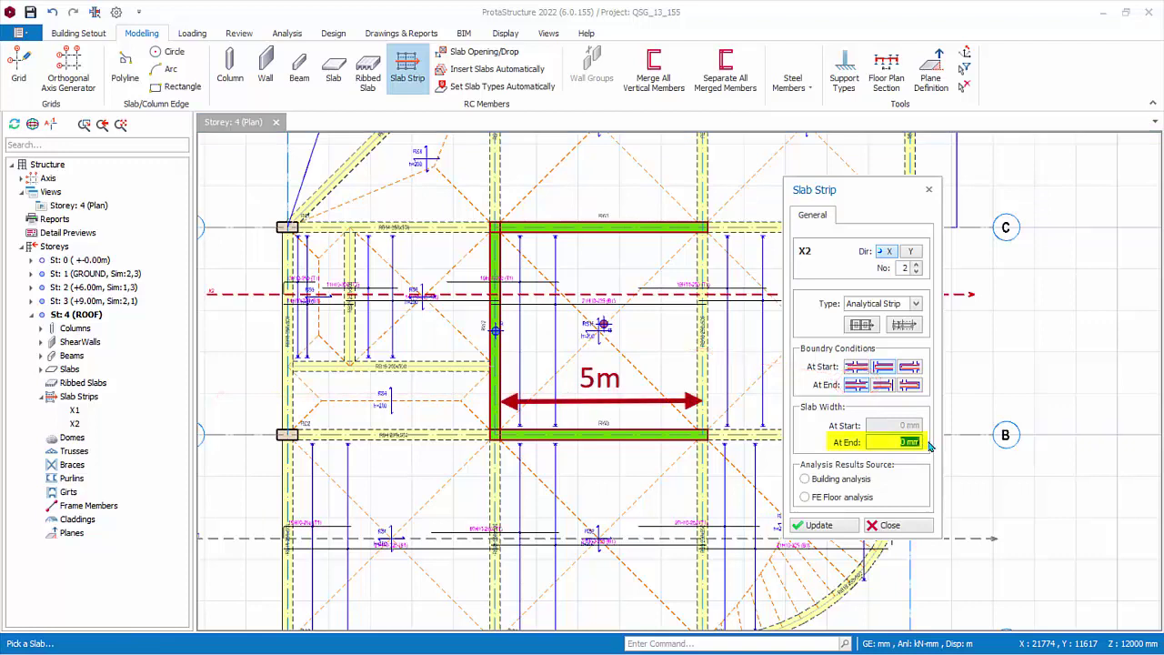
pyautogui.write('5000')
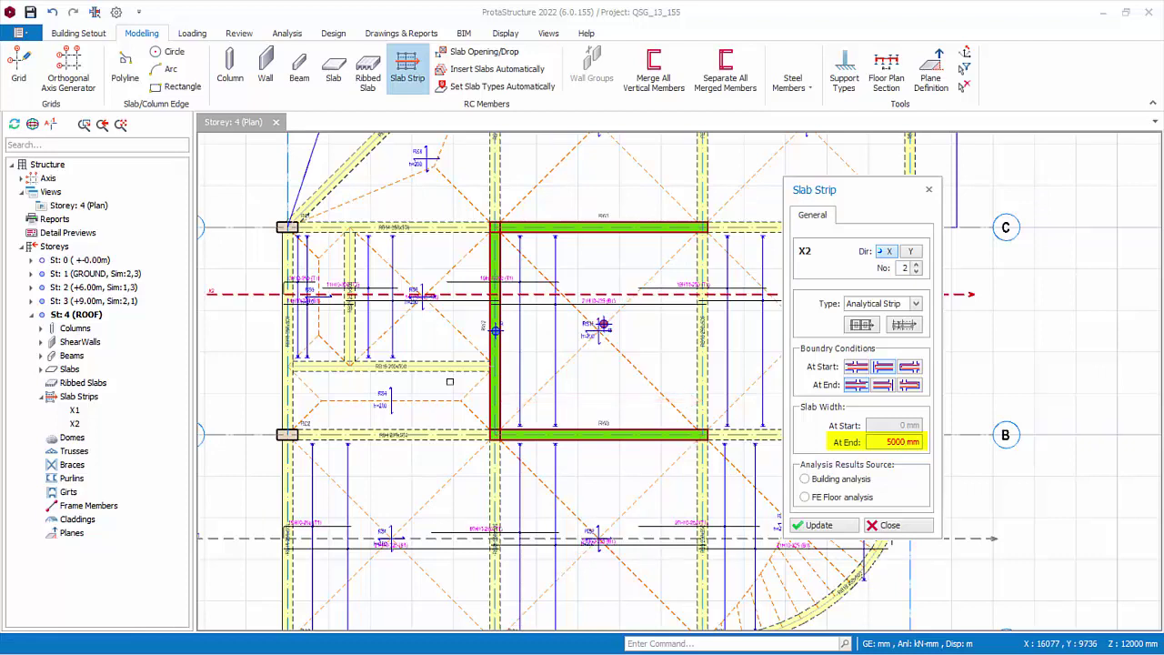
pyautogui.click(217, 393)
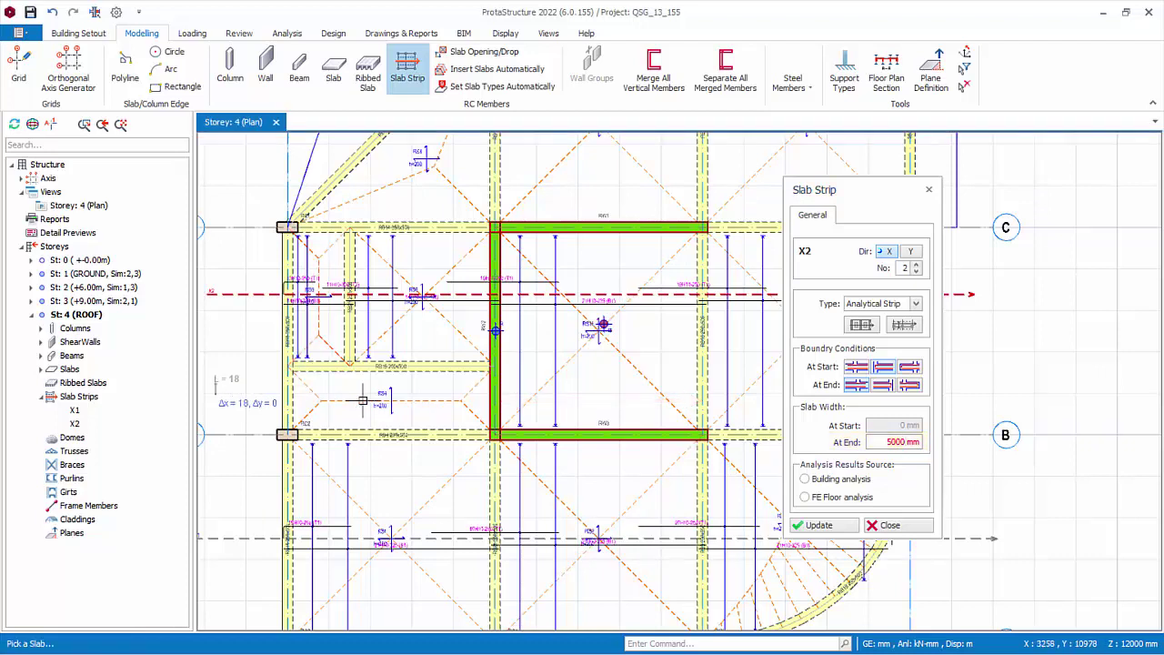
pyautogui.click(546, 394)
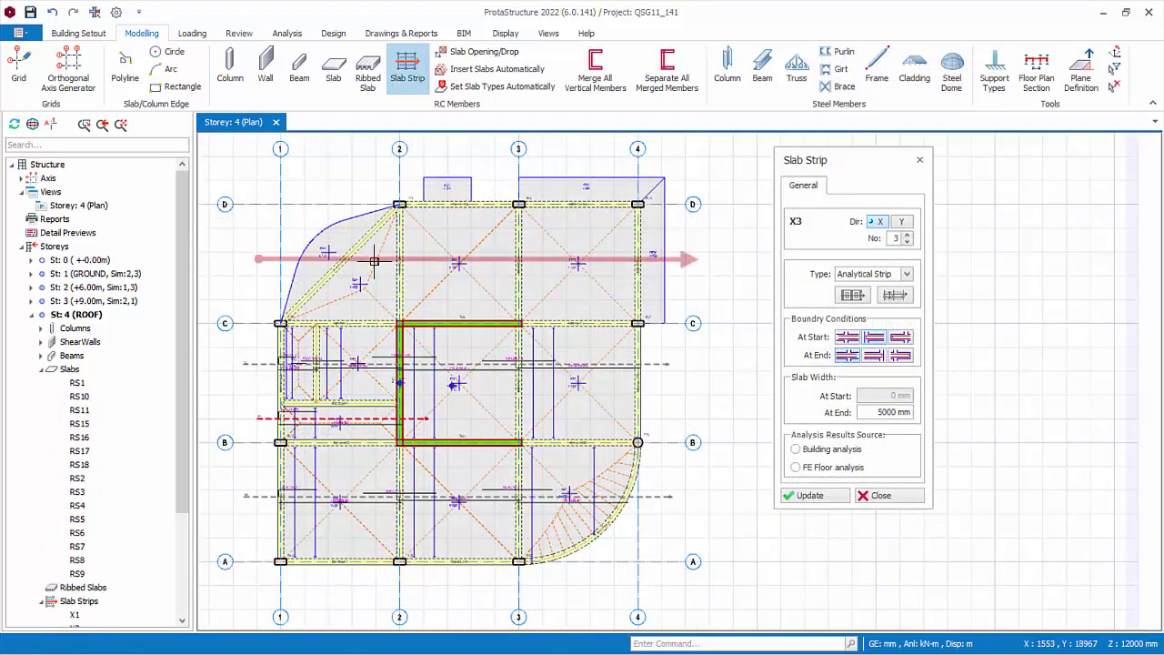
# Draw strip X3 across the C–D bays using the third support option at both ends, acknowledging the RS11 deflection warning
pyautogui.click(902, 340)
pyautogui.click(900, 355)
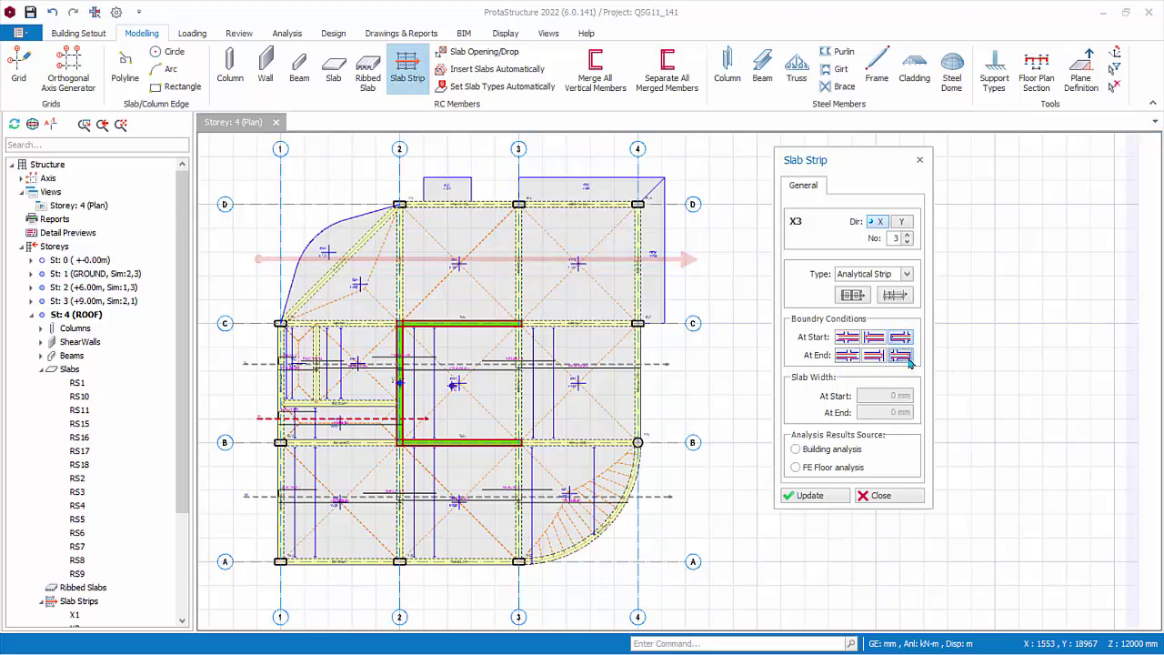
pyautogui.click(251, 255)
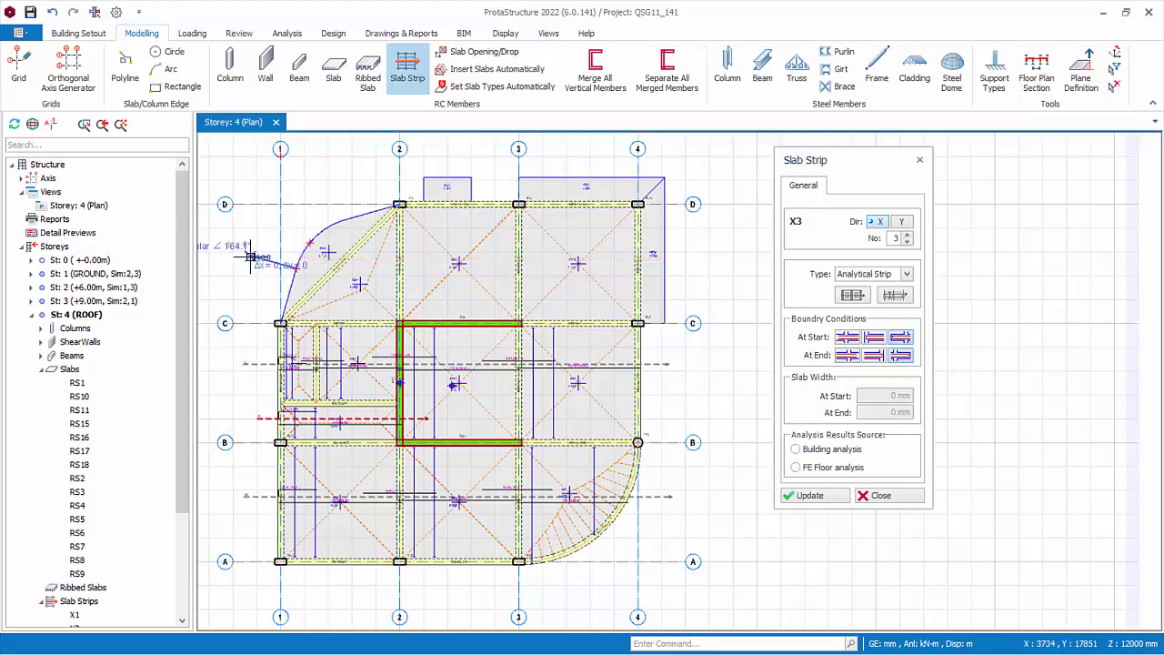
pyautogui.click(706, 258)
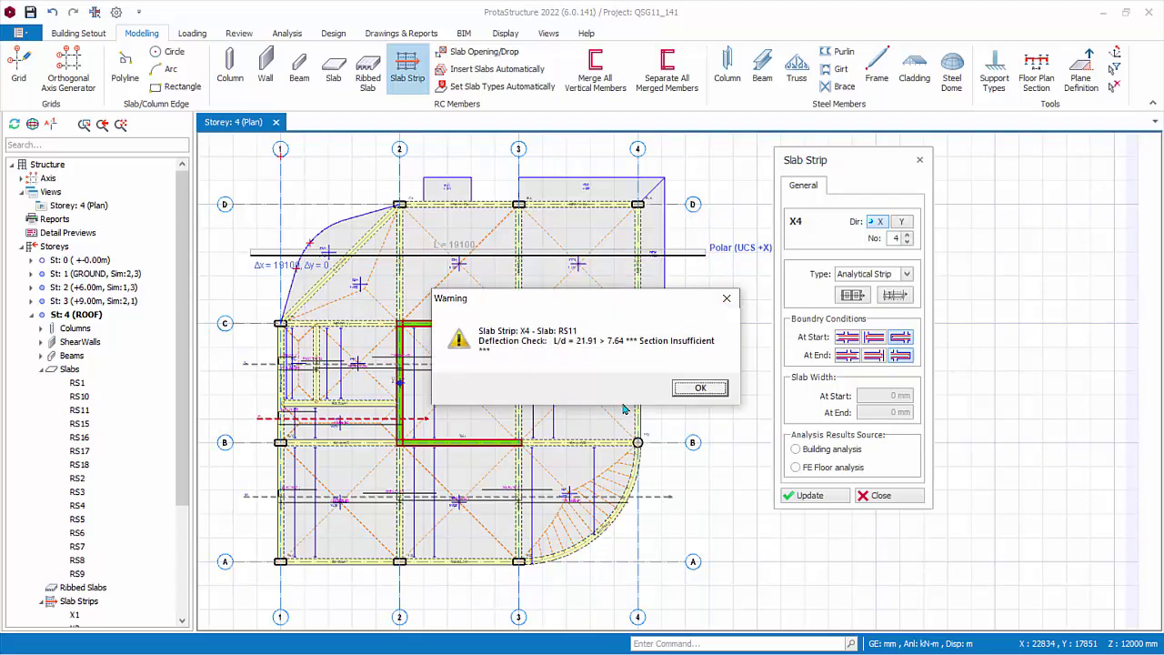
pyautogui.click(702, 394)
# Dismiss the warning and set the next strip to Y direction numbered Y1
pyautogui.click(701, 390)
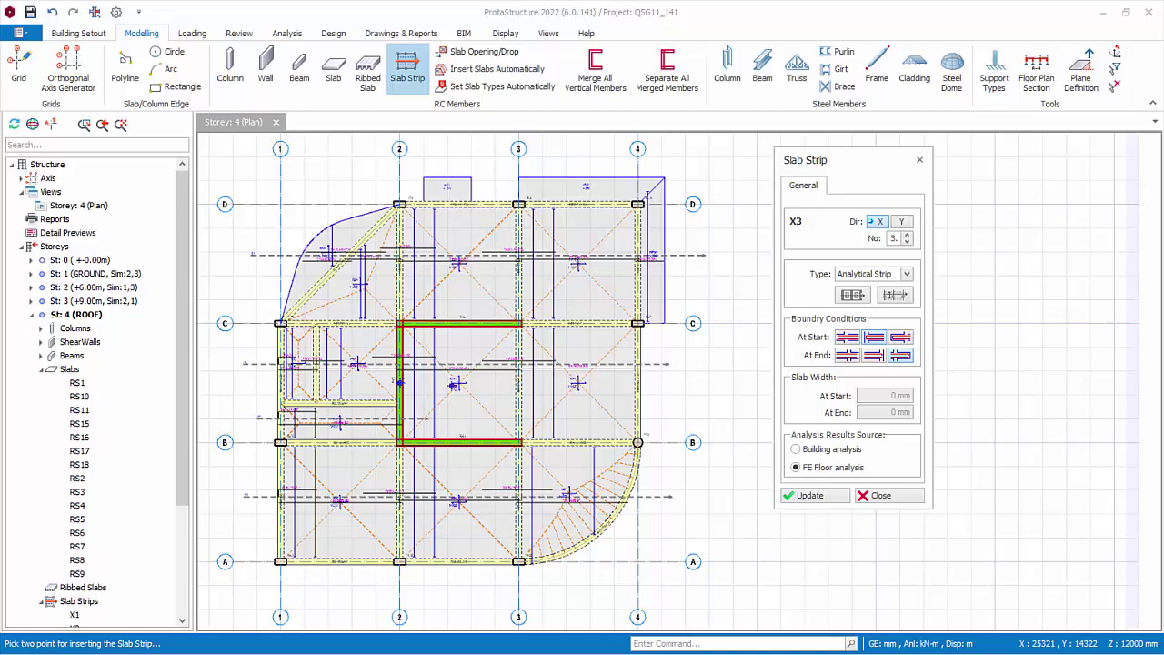
pyautogui.click(913, 223)
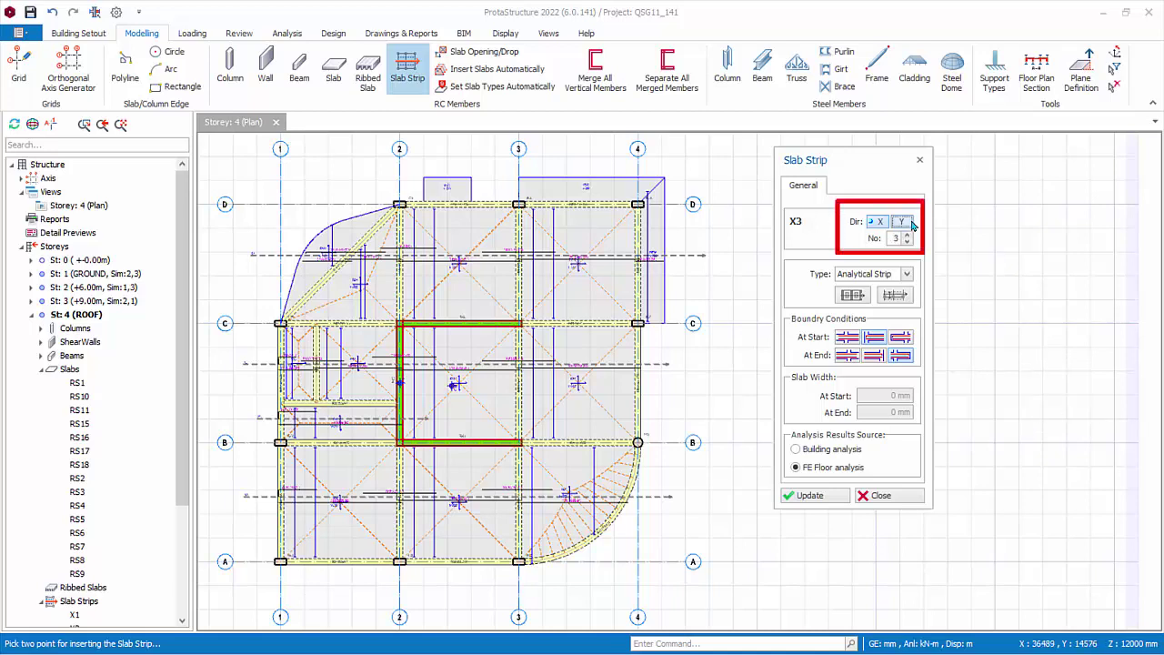
pyautogui.doubleClick(906, 241)
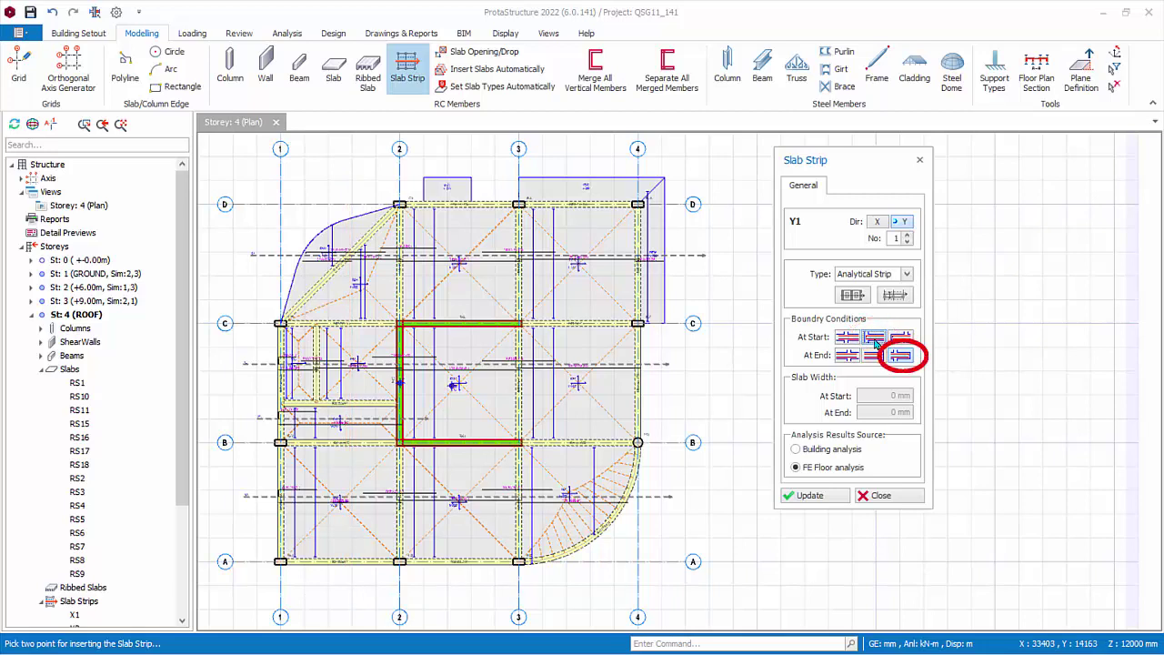
# Insert three vertical Y strips from bottom to top of the roof plan using the third end support condition
pyautogui.click(899, 358)
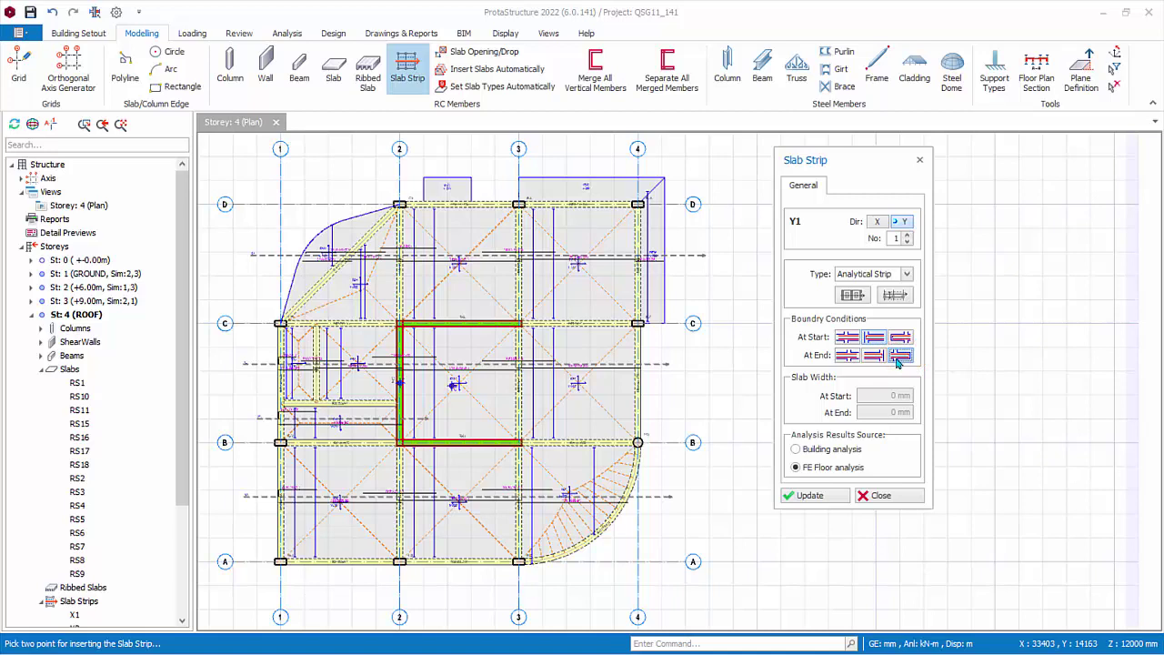
pyautogui.click(335, 597)
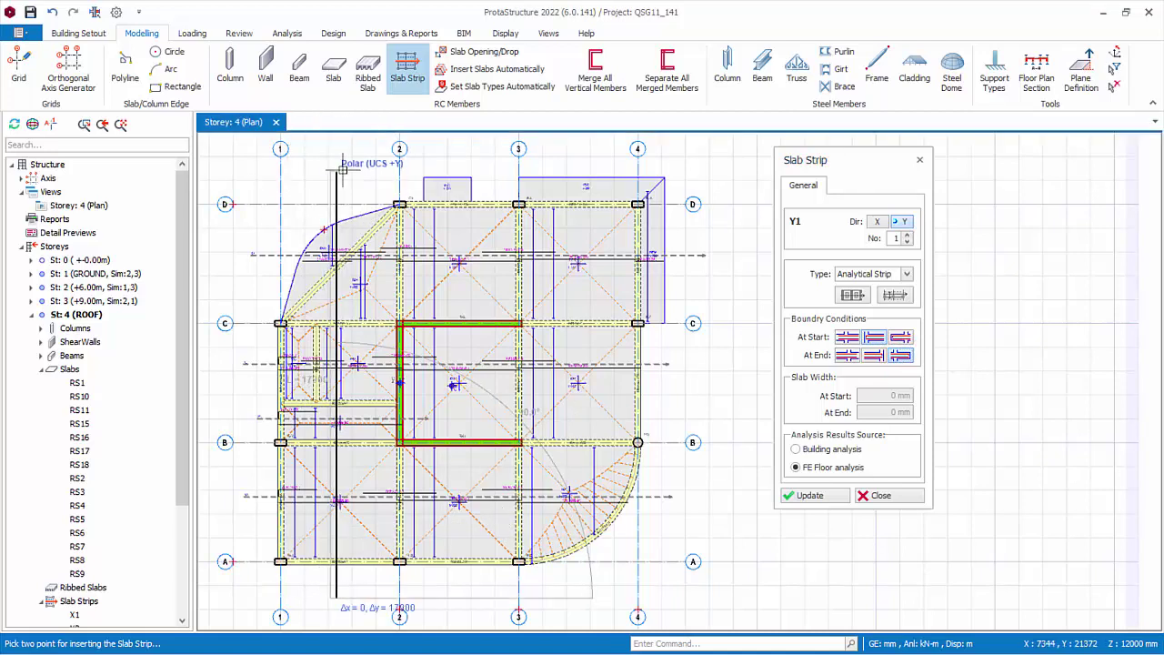
pyautogui.click(343, 169)
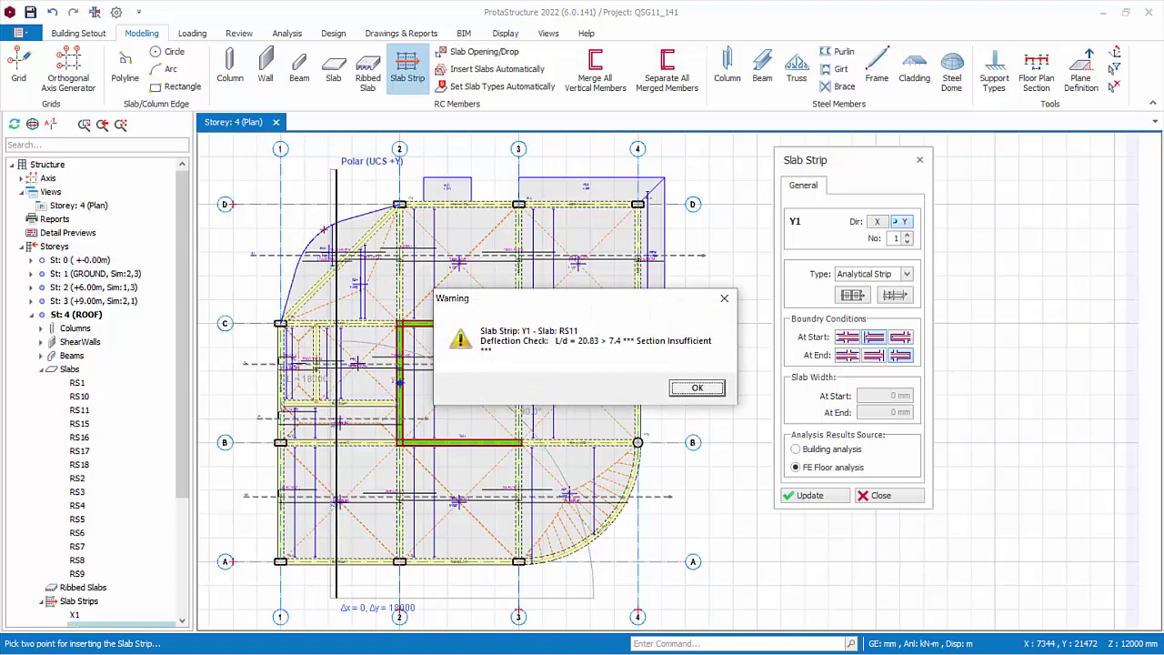
pyautogui.click(696, 389)
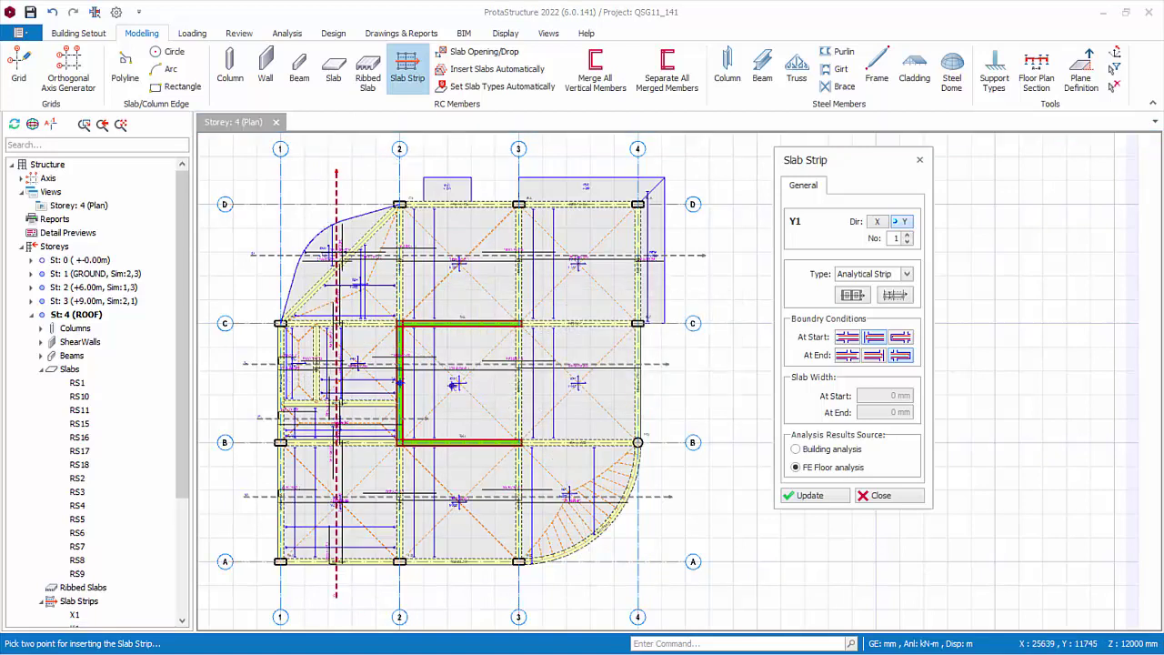
pyautogui.click(451, 593)
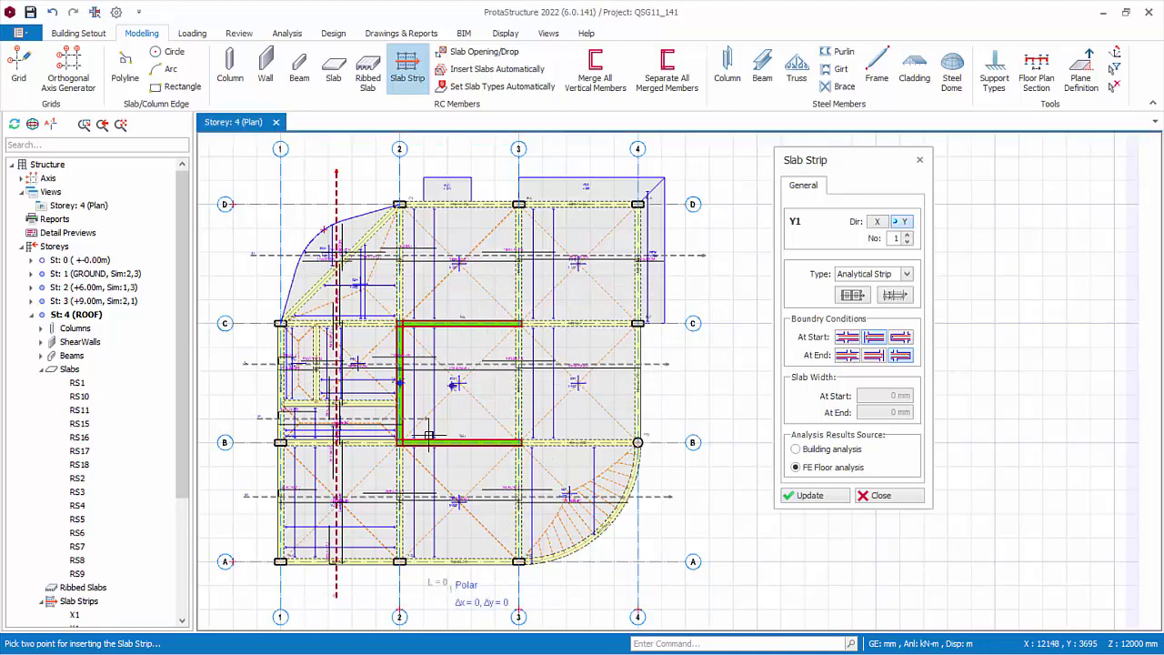
pyautogui.click(446, 163)
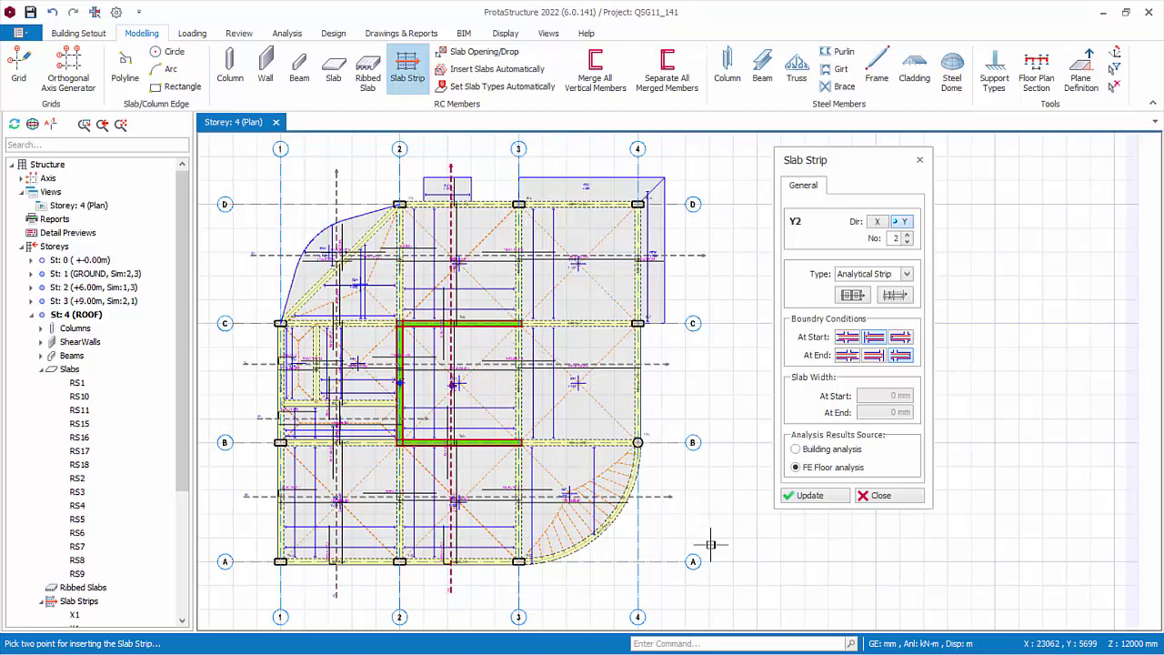
pyautogui.click(567, 592)
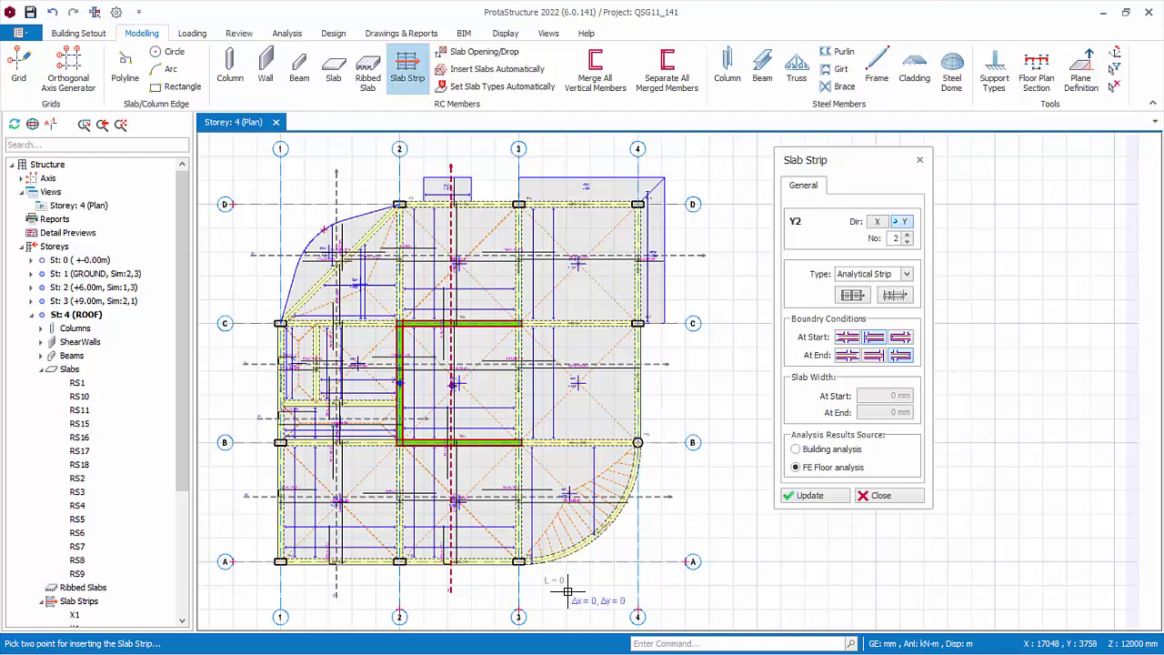
pyautogui.click(569, 156)
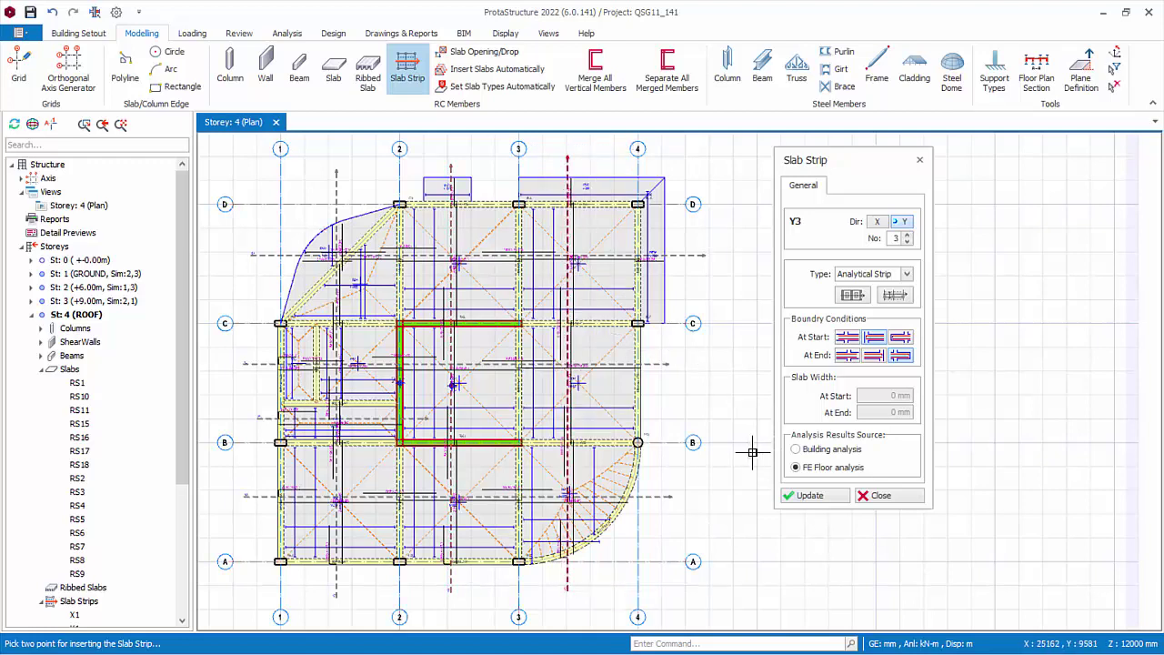
pyautogui.click(897, 498)
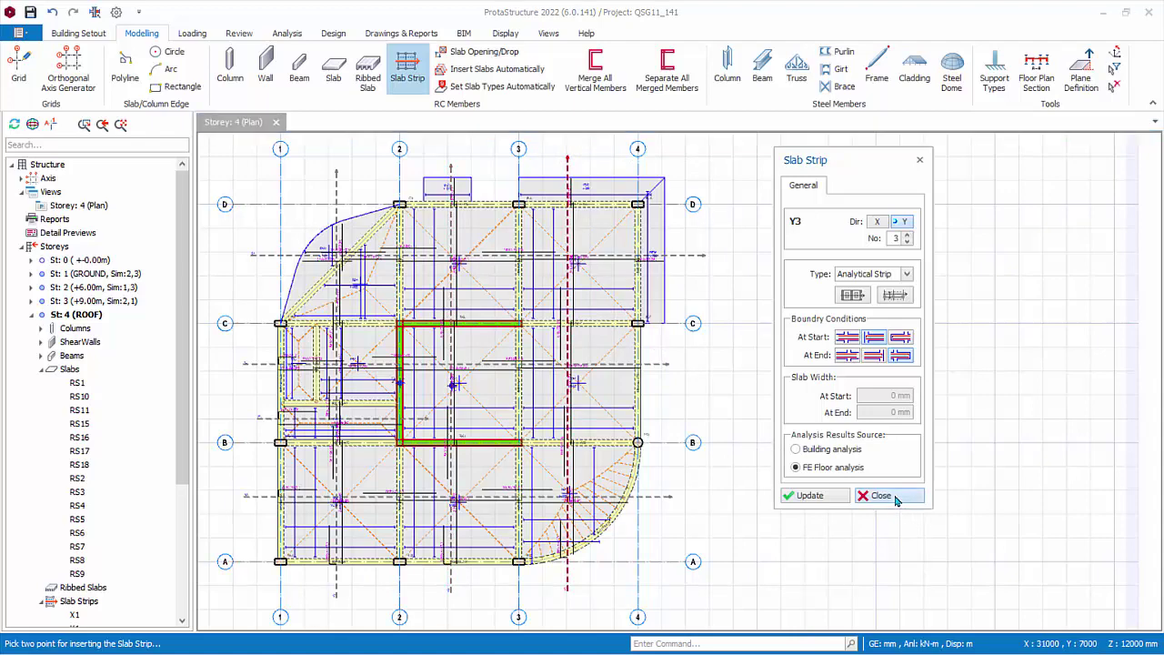
# Open Slab Analysis and Design from the Design menu to list strips X1–X4 and Y1–Y3
pyautogui.click(334, 33)
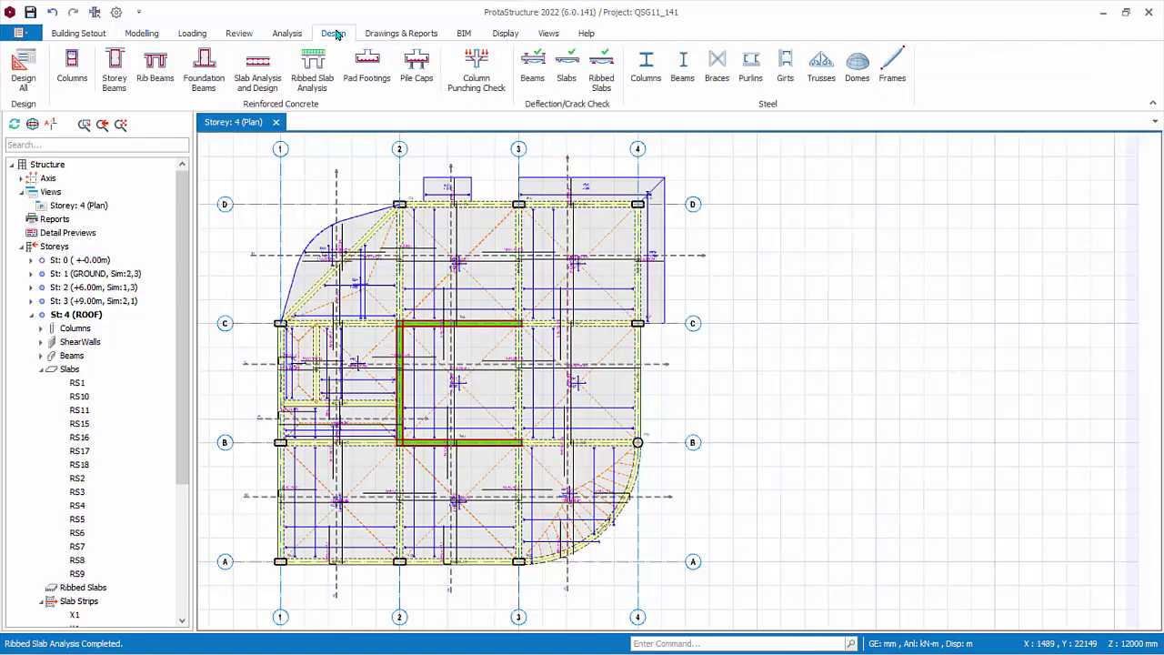
pyautogui.click(277, 87)
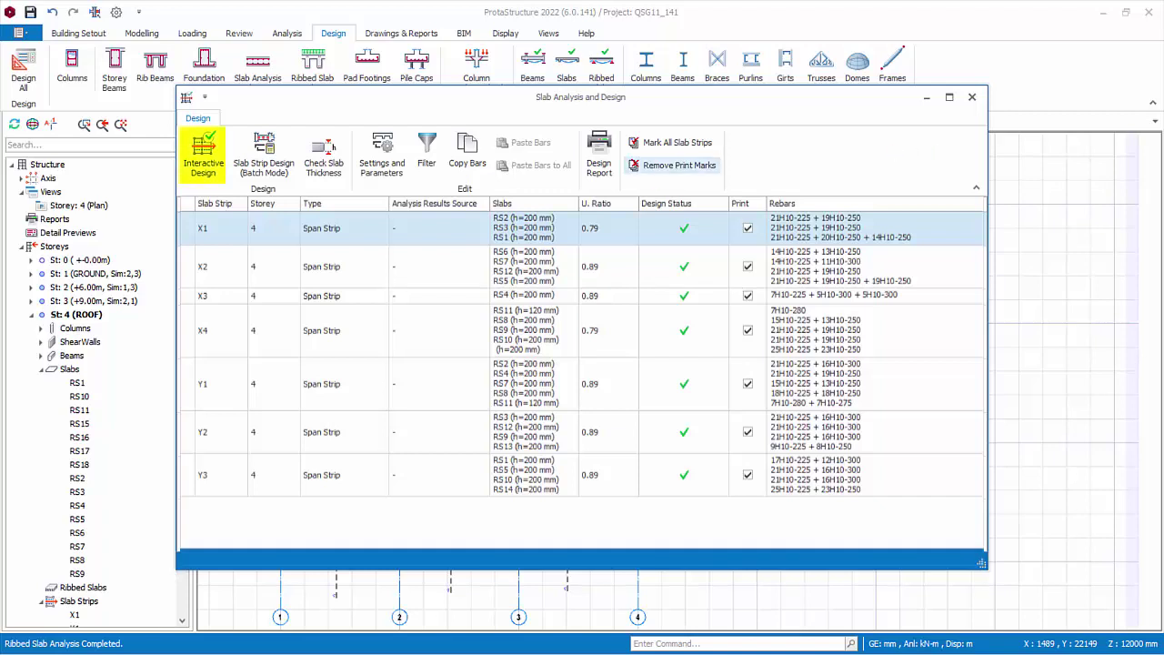
# Interactively design strip X1, setting slab RS2's span bent-up bars to H10 at 200
pyautogui.click(211, 173)
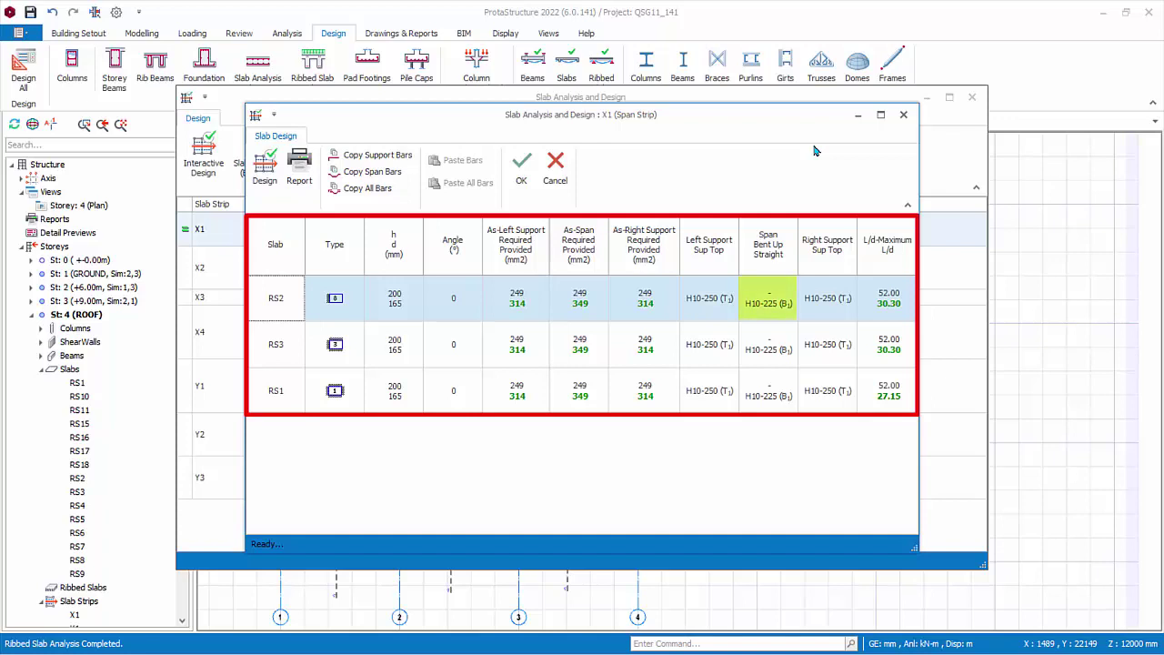
pyautogui.click(769, 298)
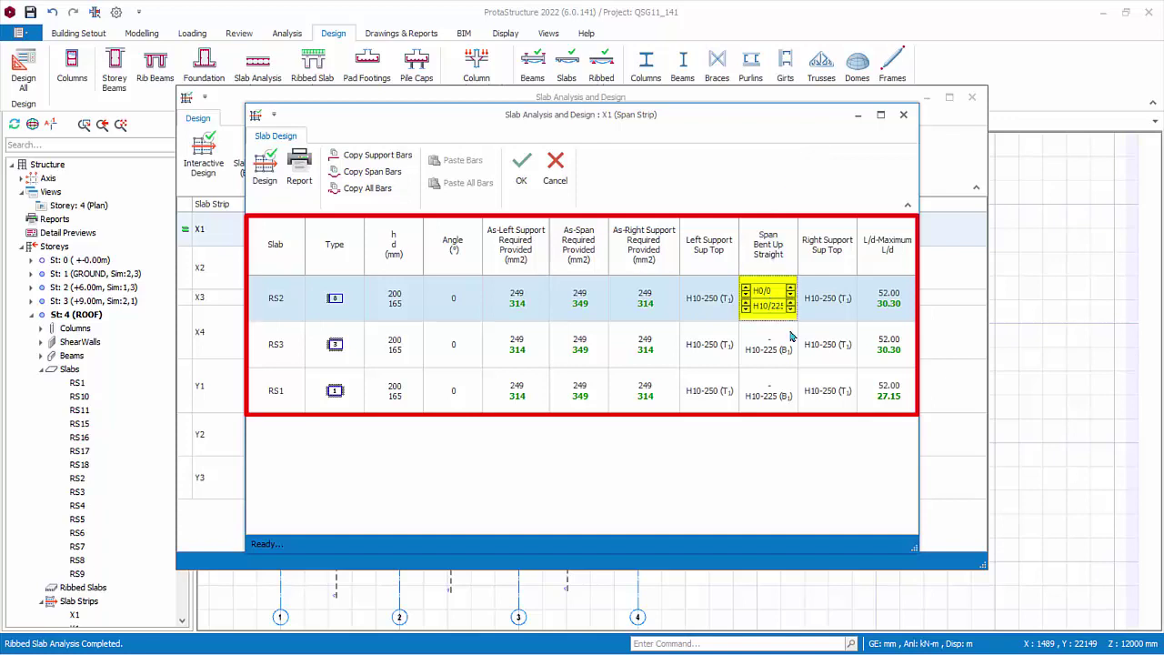
pyautogui.click(791, 309)
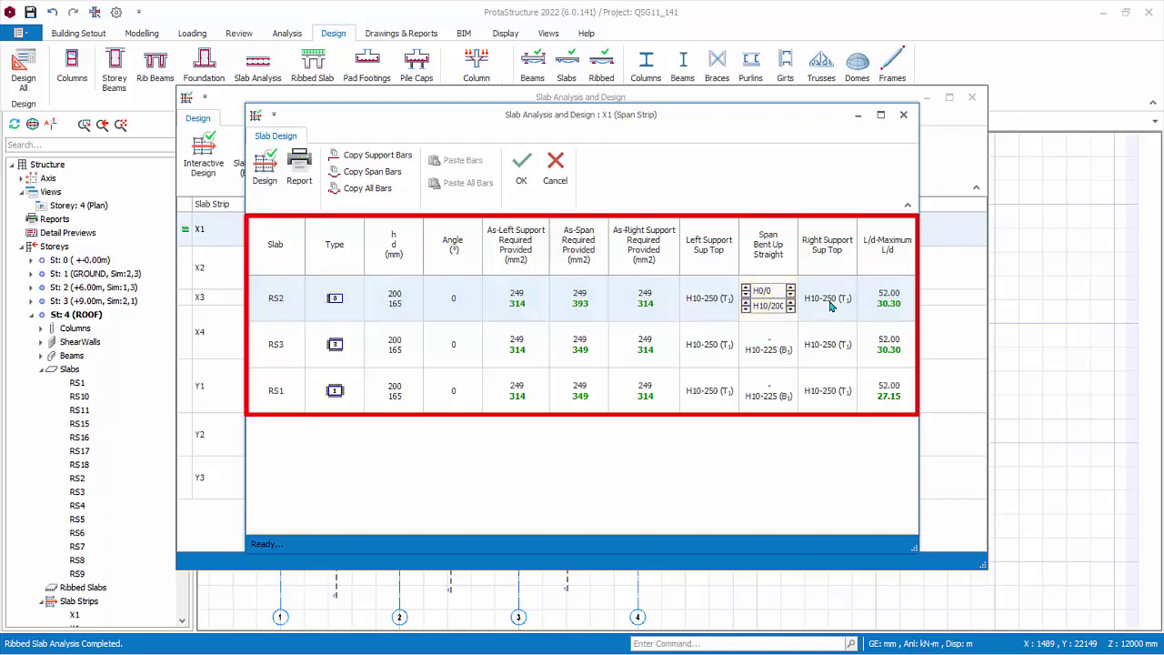
pyautogui.click(832, 304)
# Rerun strip X1's design and review its reinforcement report for RS2, RS3 and RS1
pyautogui.click(265, 169)
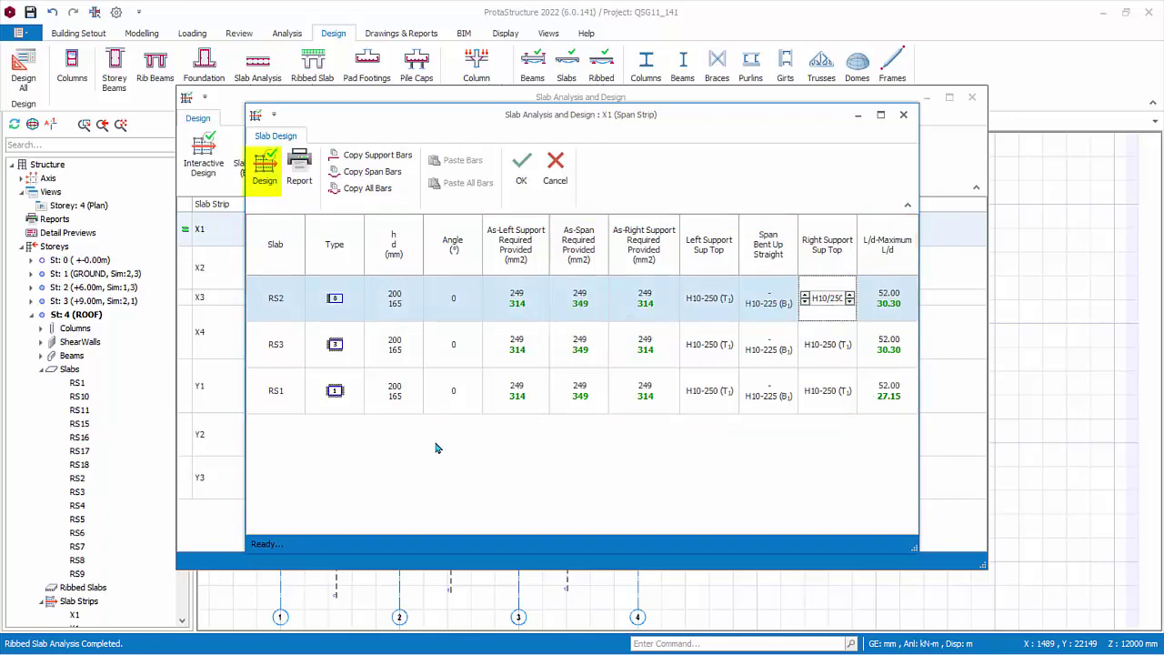
pyautogui.click(300, 168)
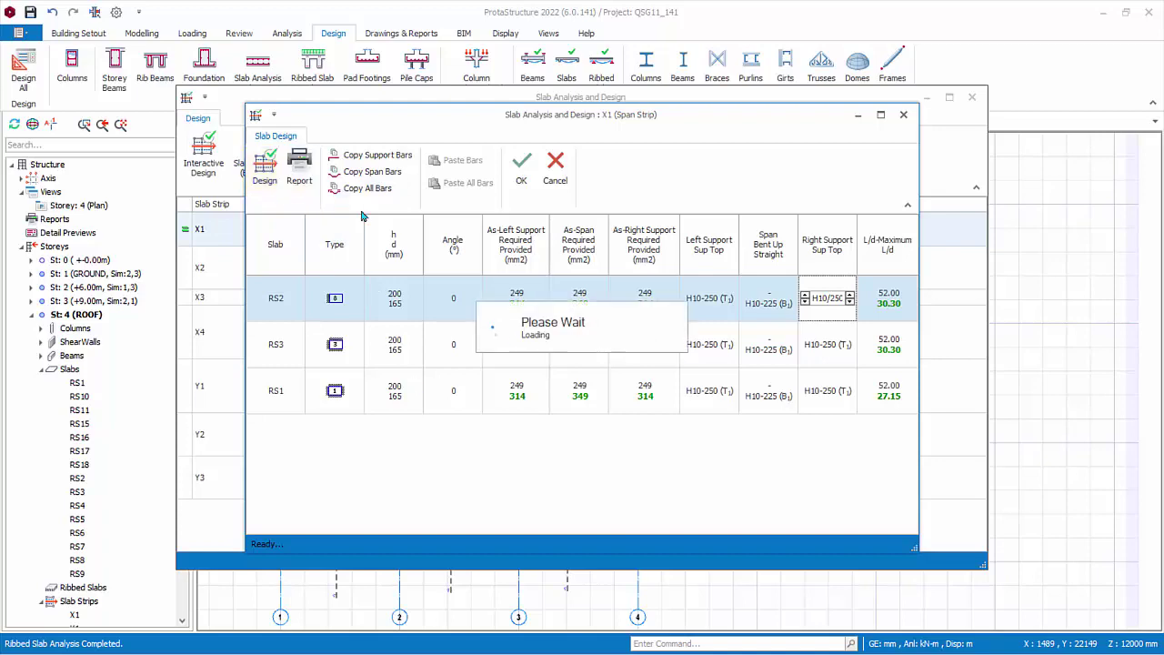
pyautogui.scroll(-3, 866, 385)
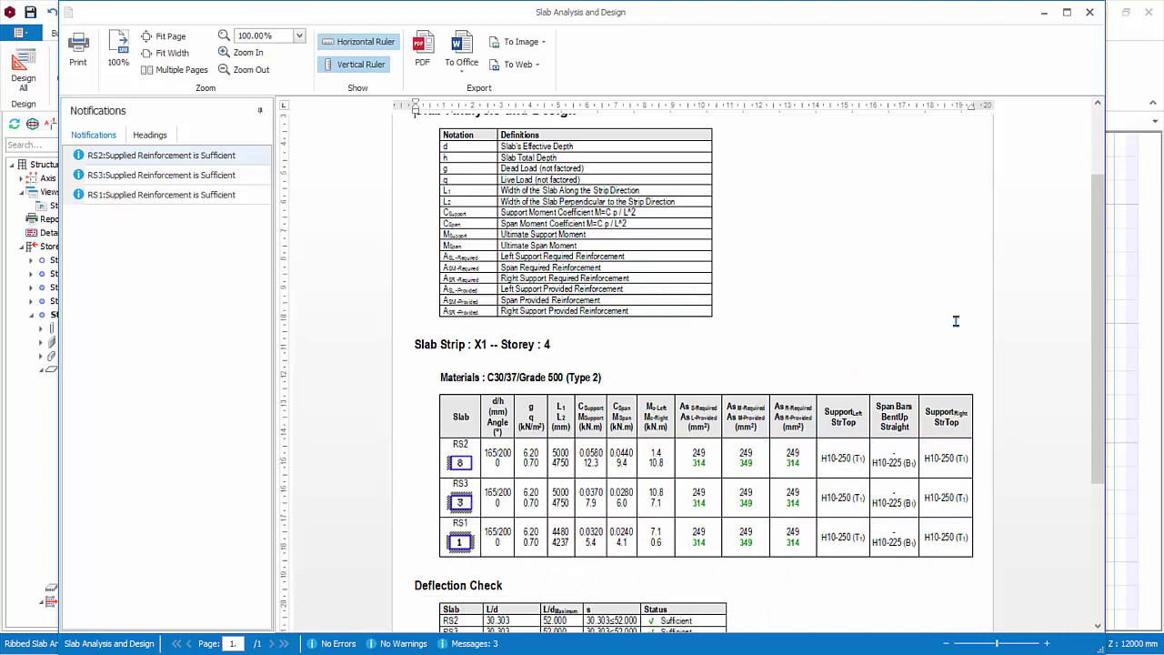
pyautogui.click(1088, 14)
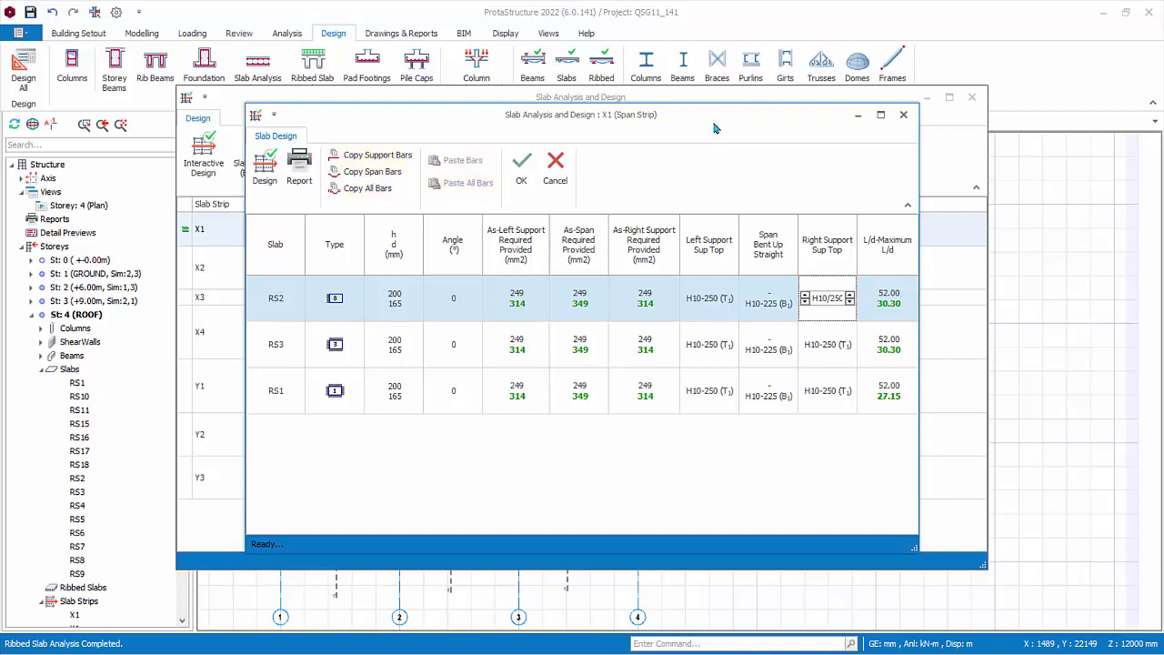
# Batch-design all slab strips with Delete and Re-select All Steel Bars enabled
pyautogui.click(554, 164)
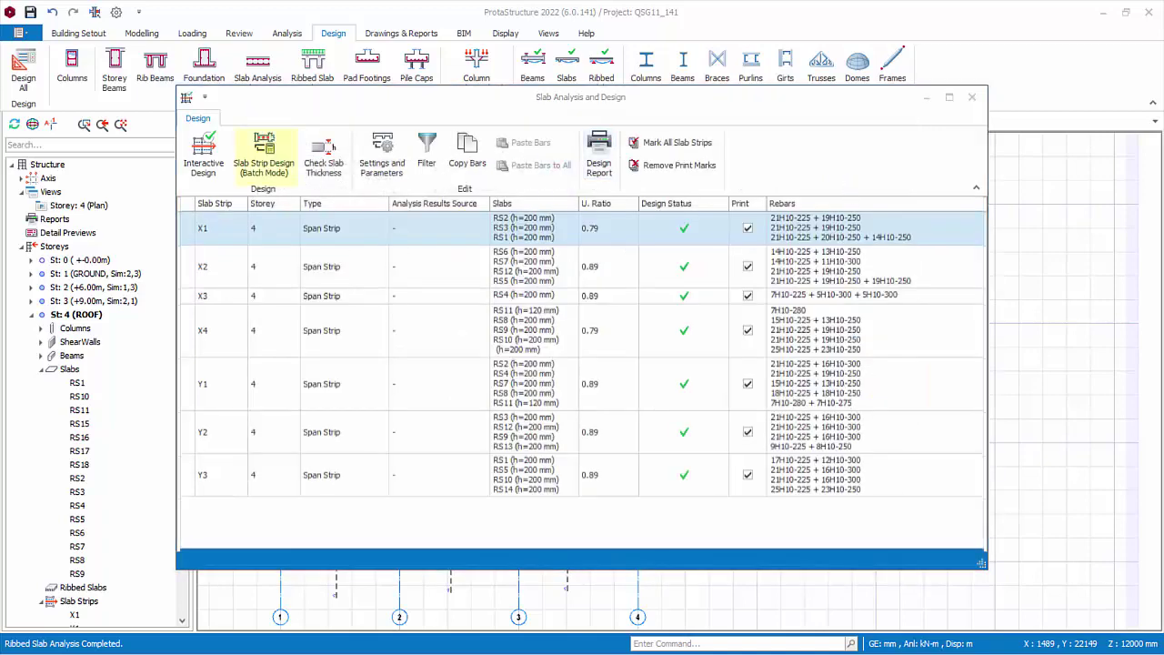
pyautogui.click(281, 170)
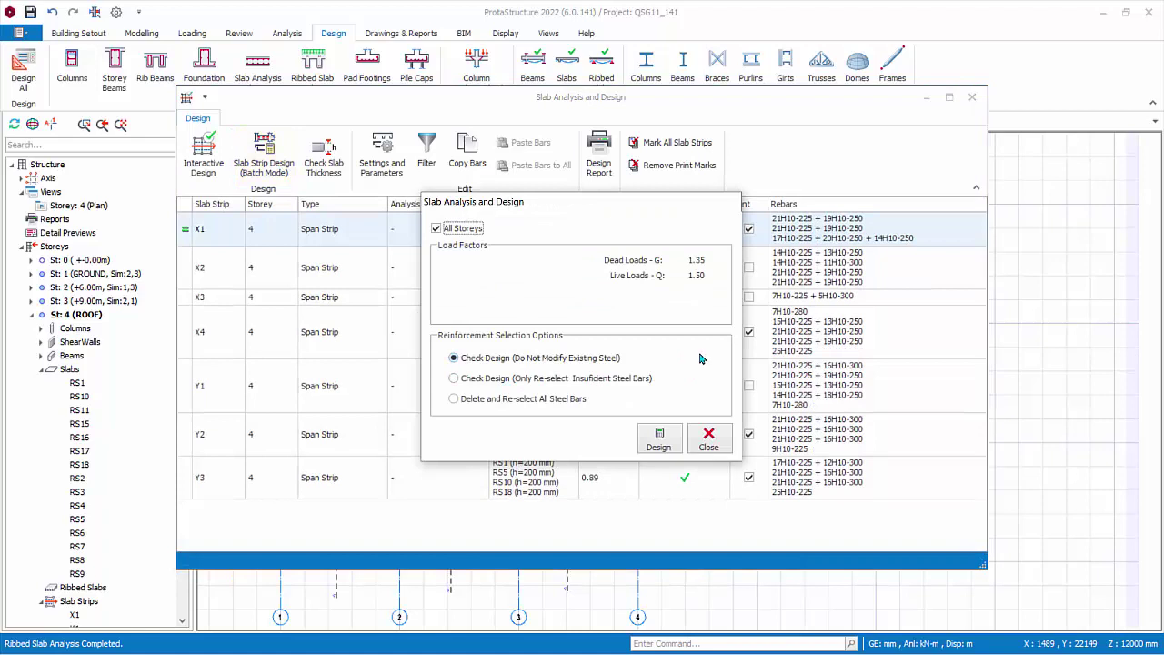
pyautogui.click(453, 399)
pyautogui.click(659, 442)
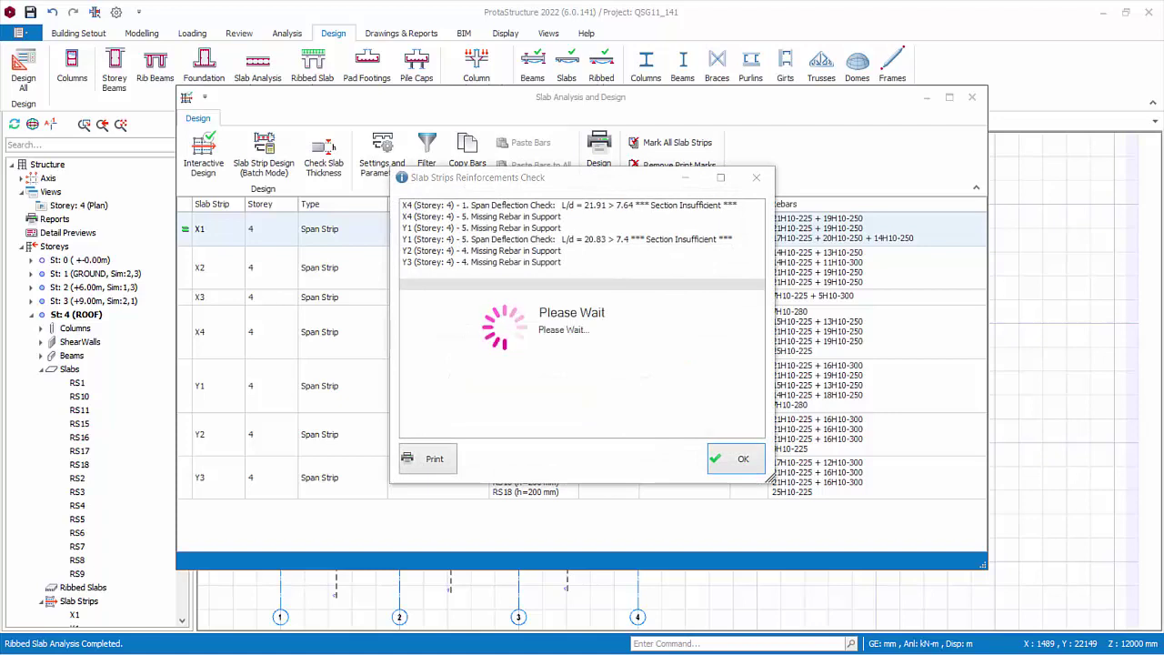
pyautogui.click(739, 462)
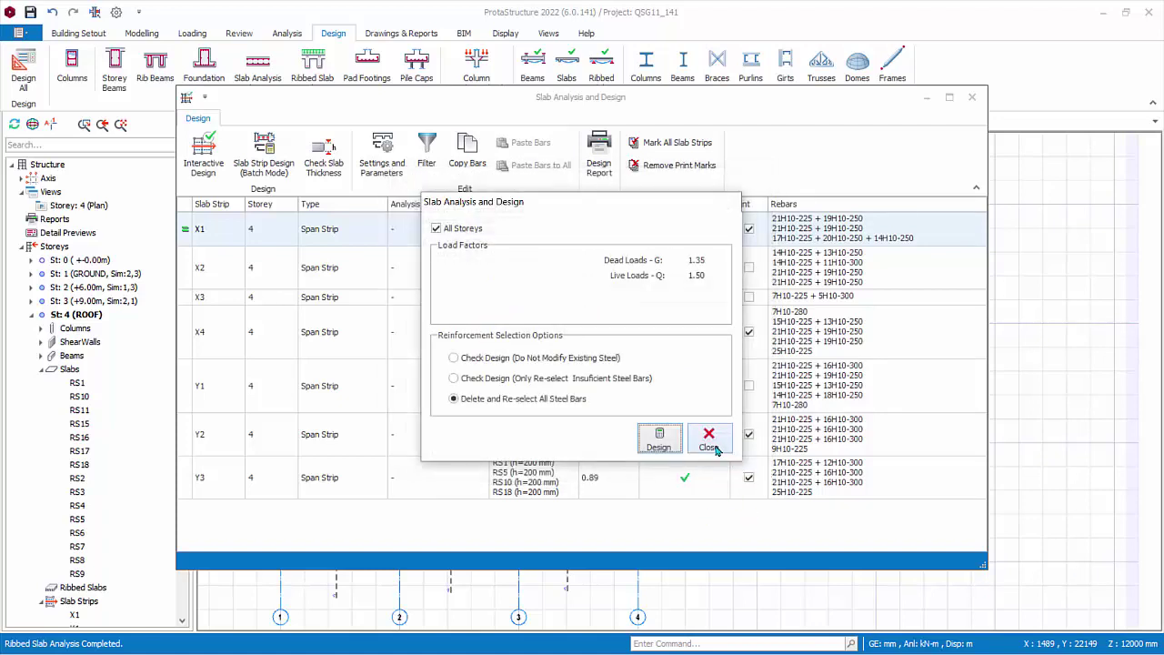
pyautogui.click(710, 444)
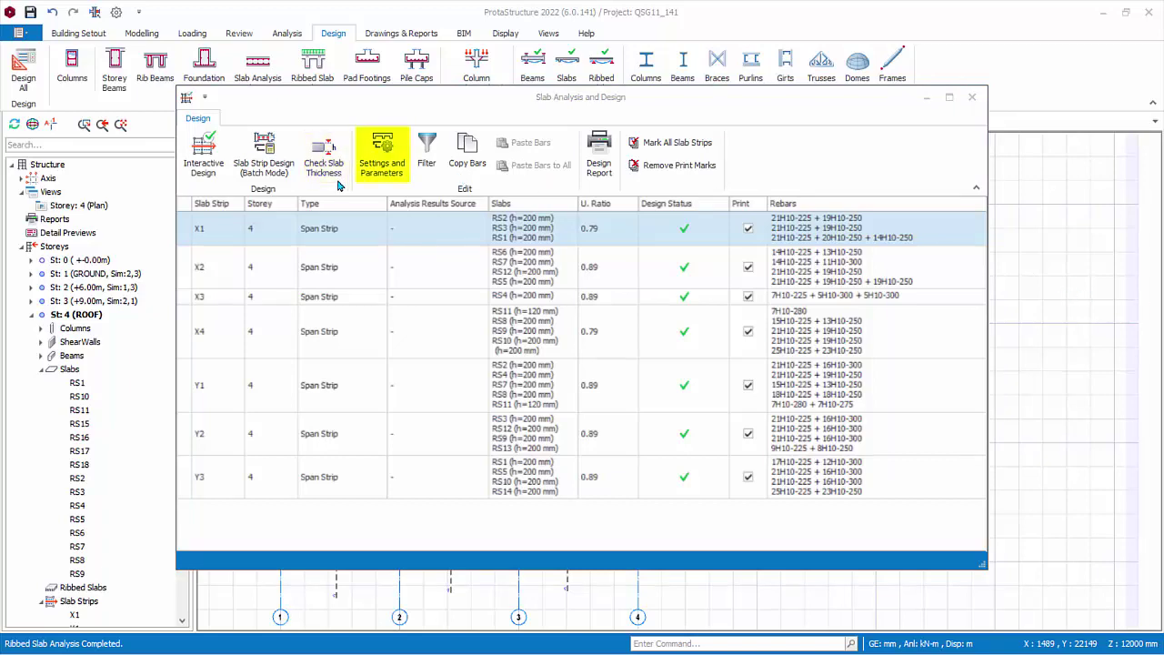
# Check design settings and strip filters without changes, then copy strip X1's reinforcement bars
pyautogui.click(397, 177)
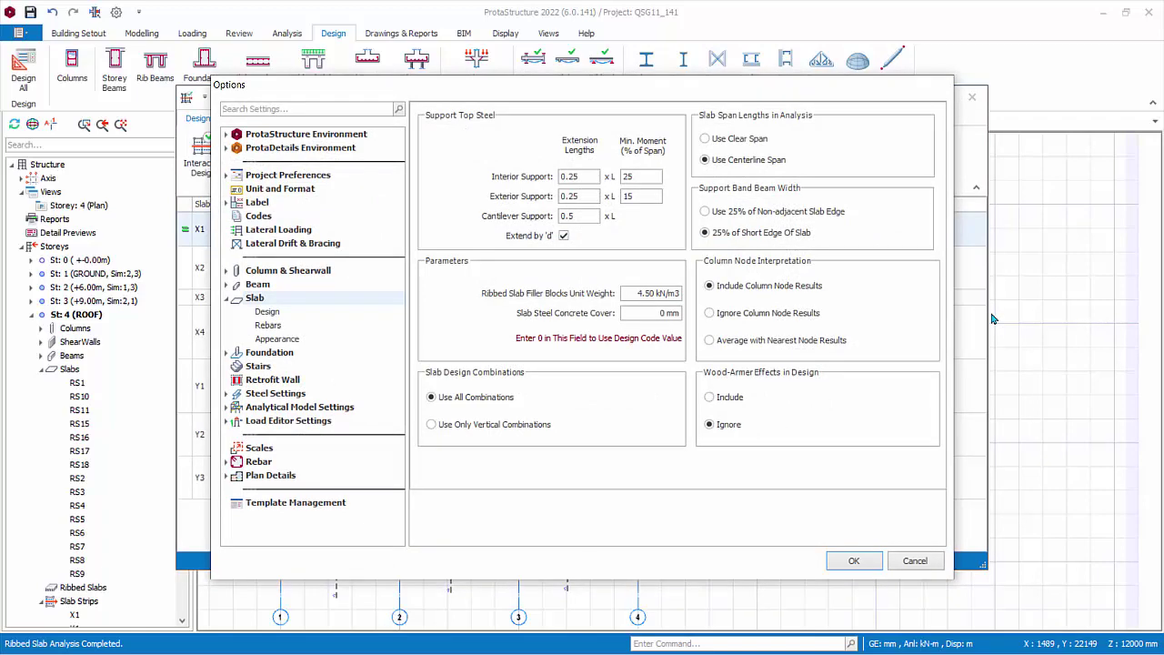
pyautogui.click(932, 562)
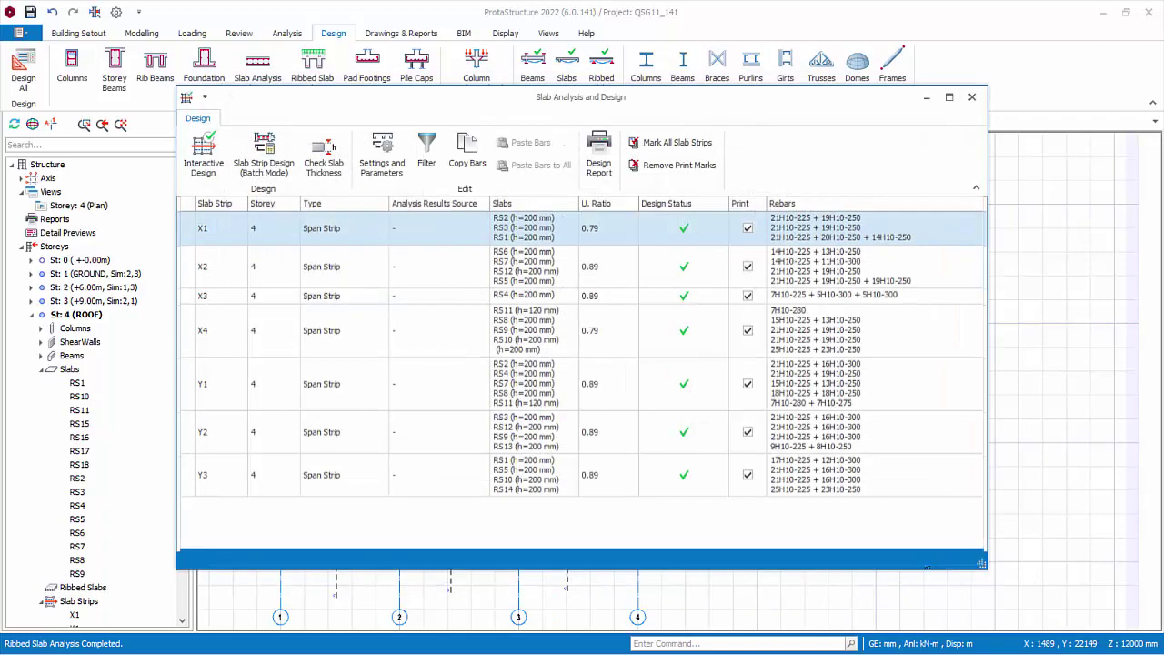
pyautogui.click(427, 151)
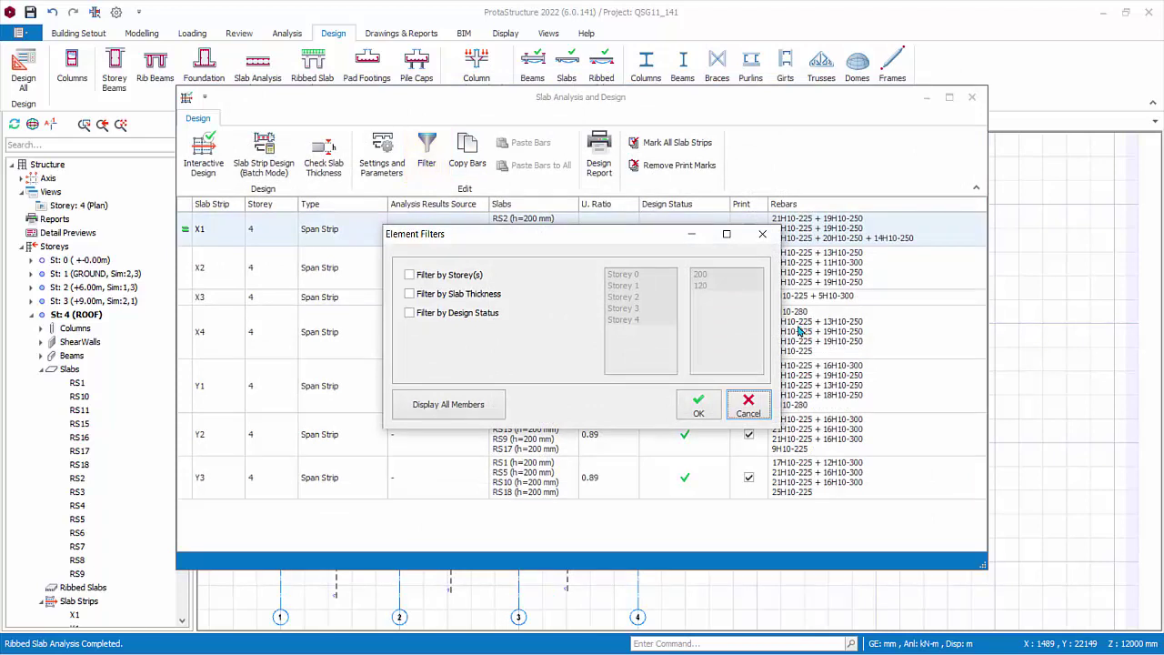
pyautogui.click(749, 405)
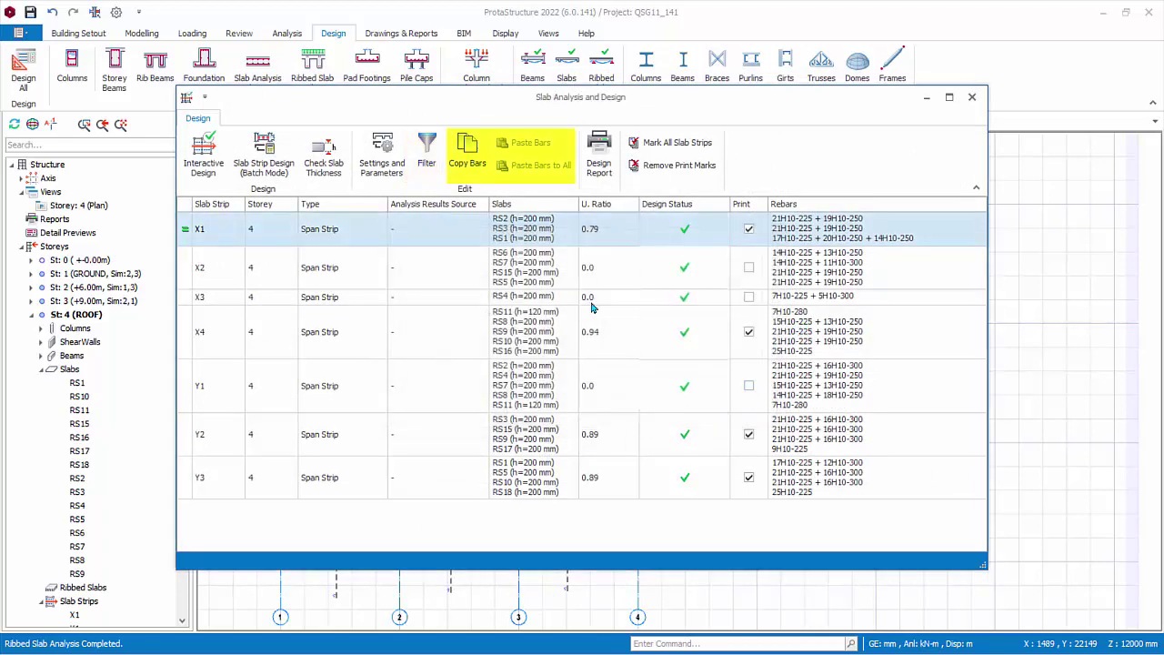
pyautogui.click(469, 164)
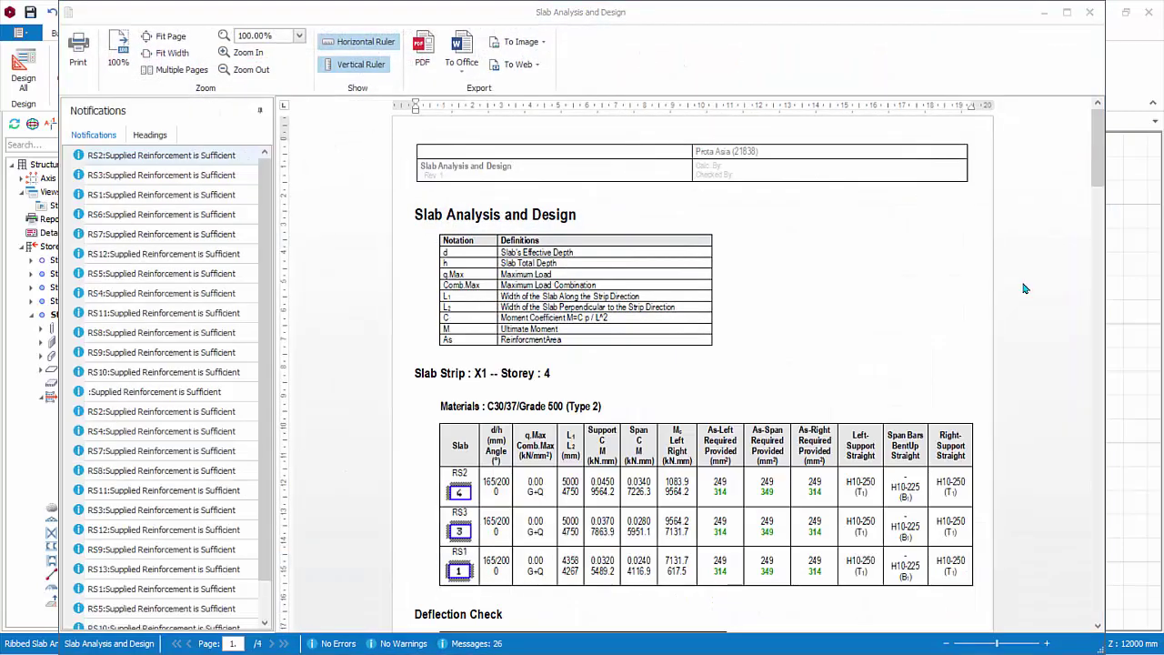
# Scroll through the four-page slab strip design report, then close the preview
pyautogui.scroll(-10, 1023, 288)
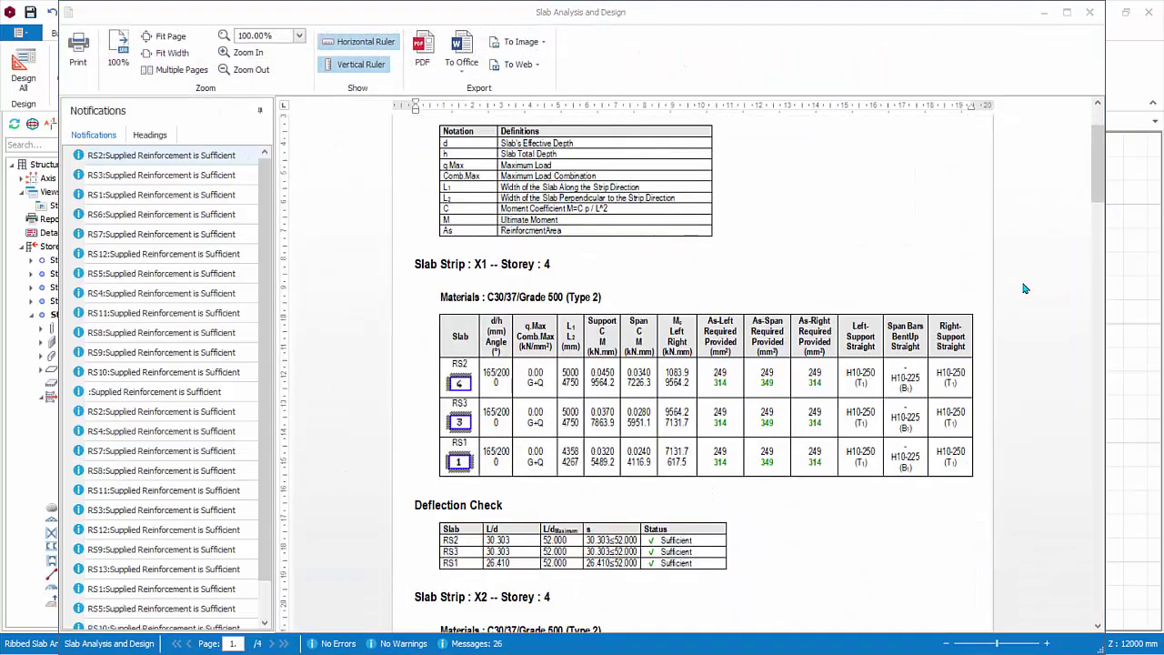
pyautogui.scroll(-12, 1023, 289)
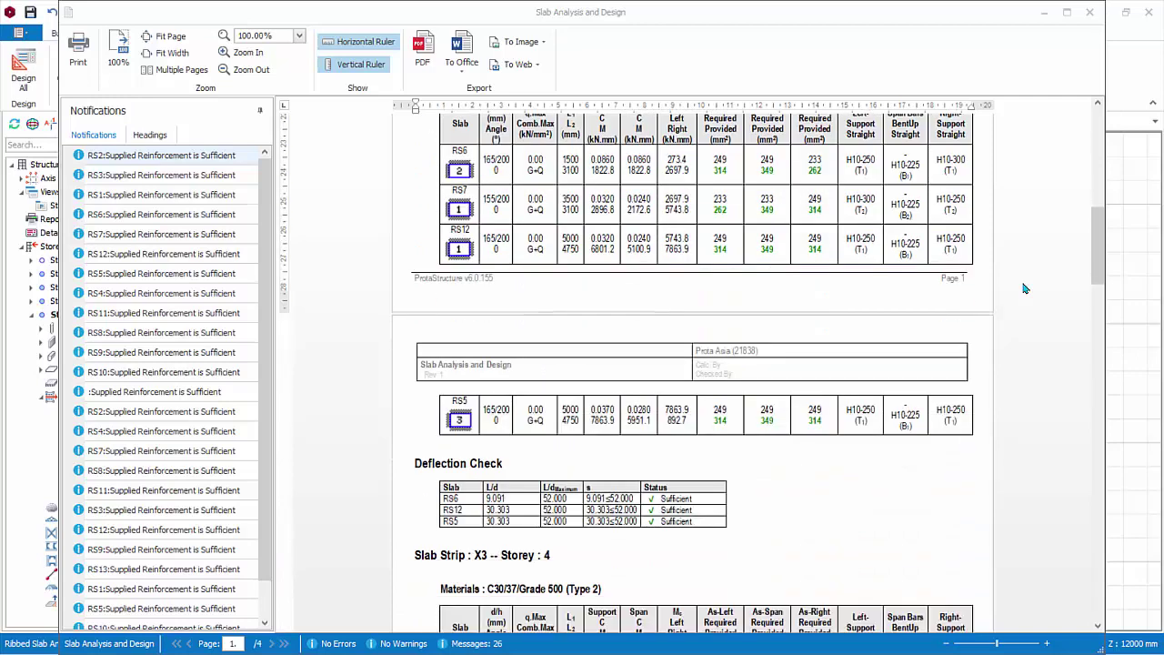
pyautogui.click(1092, 12)
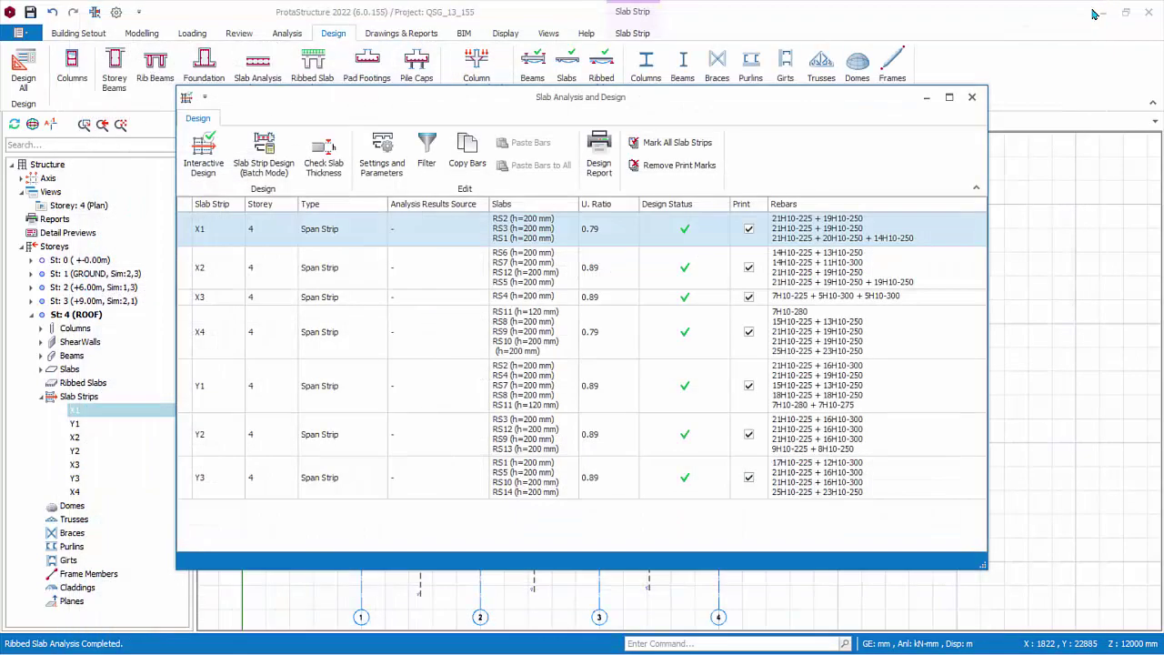